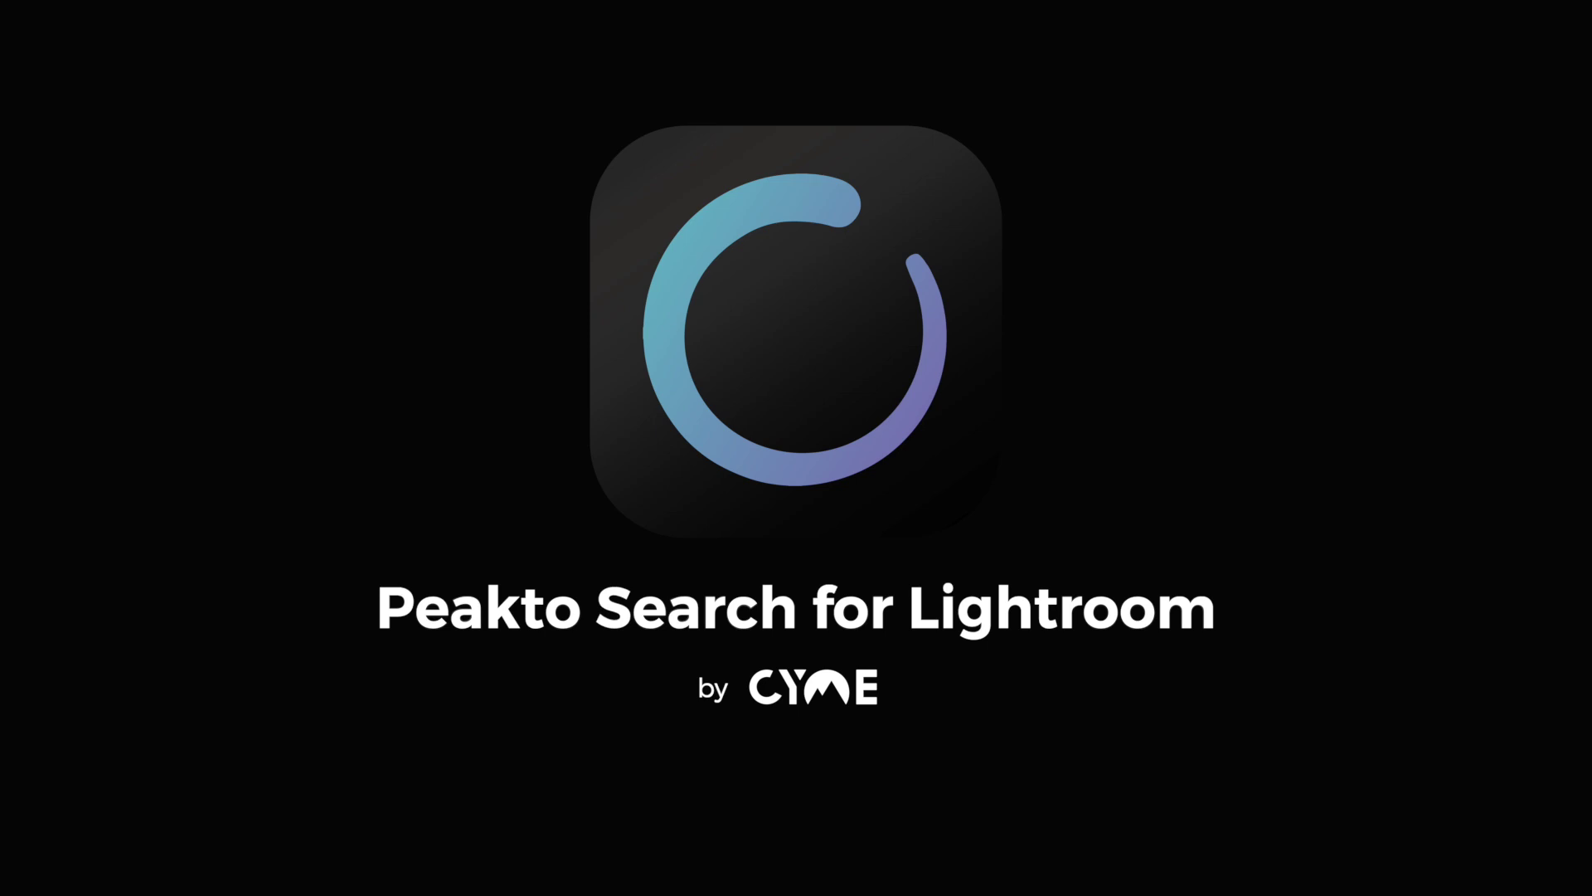
# - Add Heftiba.lrcat as the first Lightroom catalog to index
pyautogui.click(720, 168)
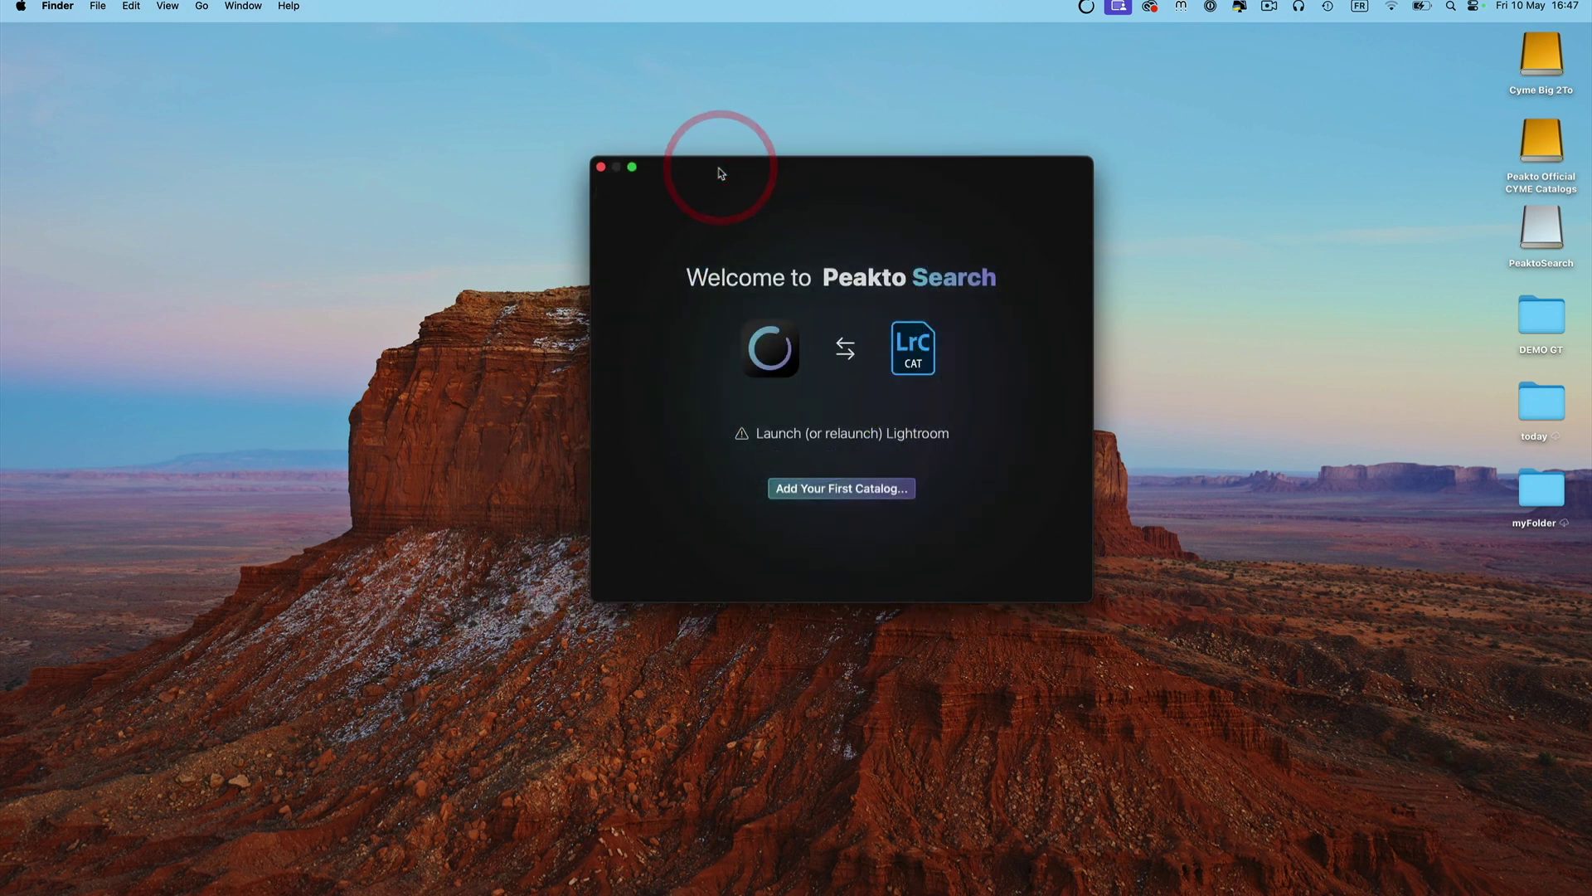
pyautogui.click(840, 490)
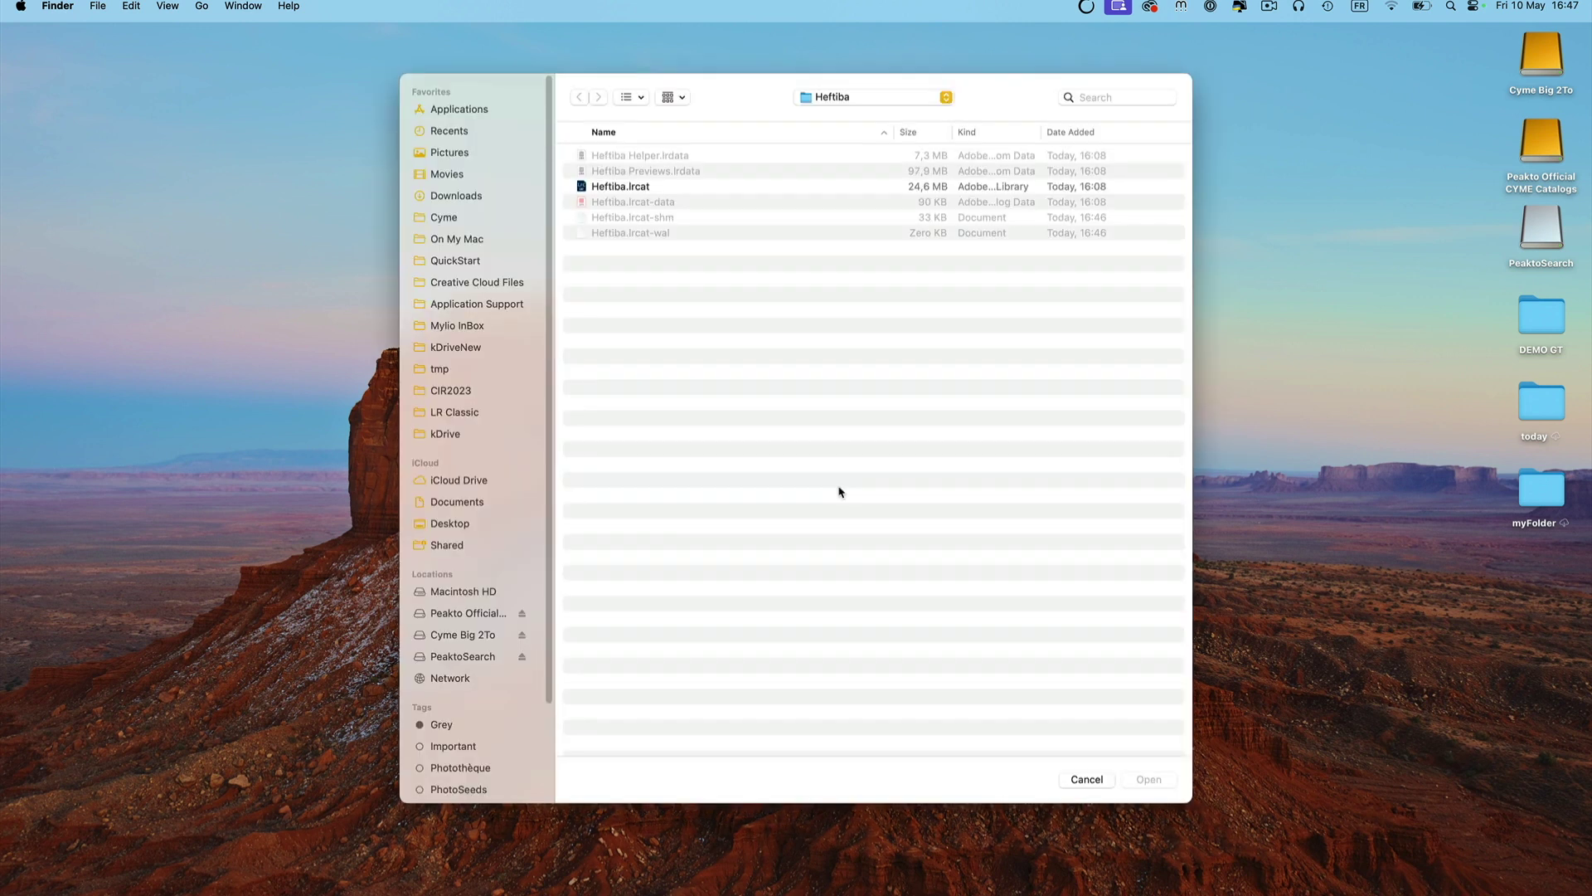
pyautogui.click(623, 187)
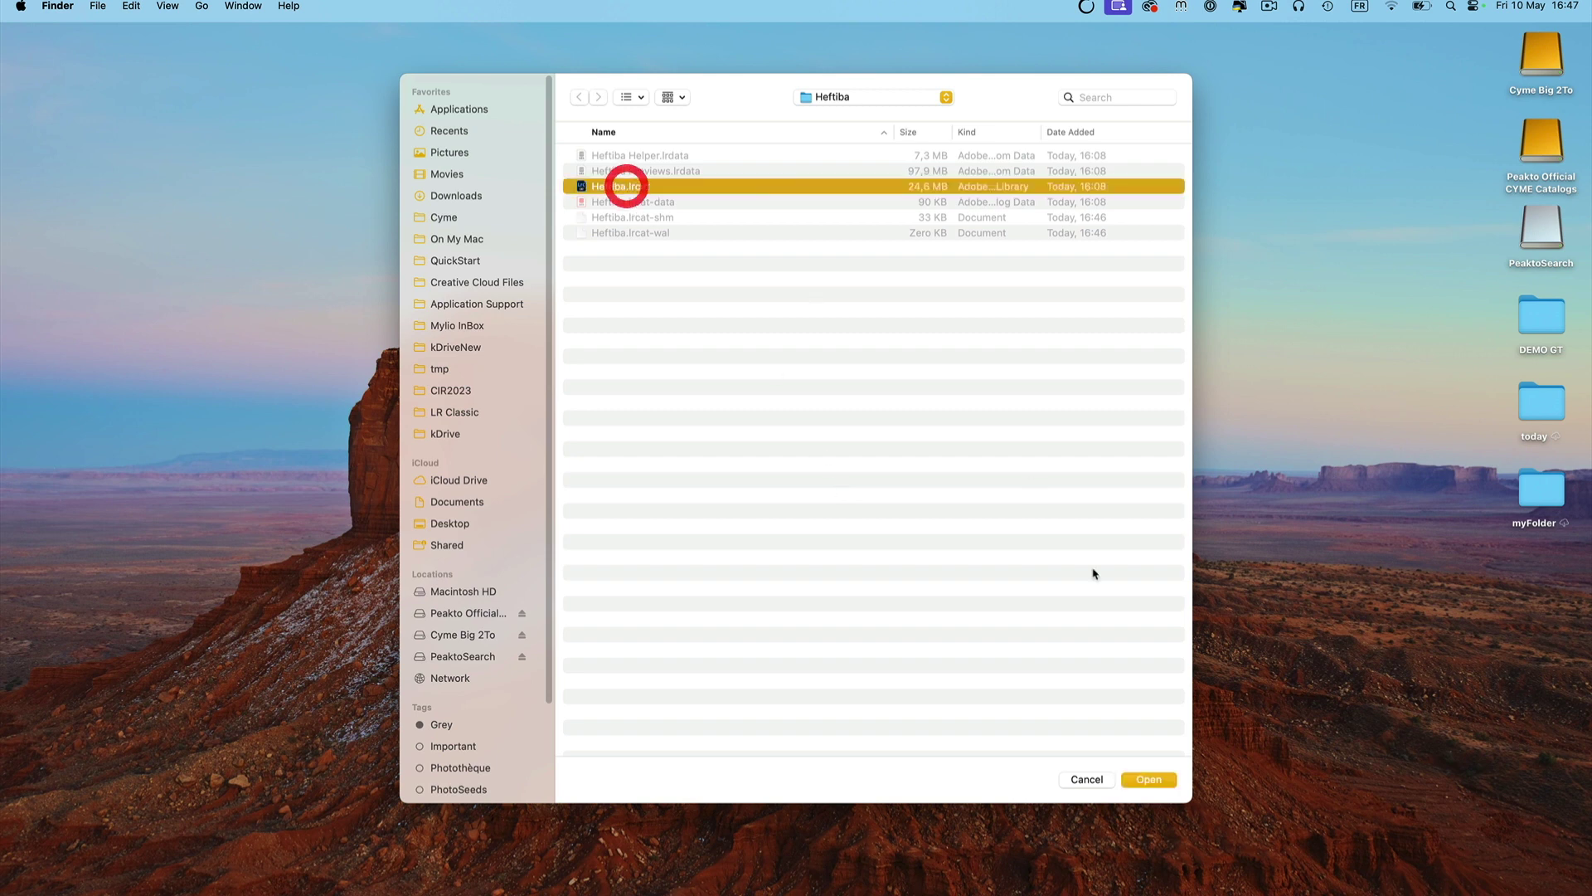
pyautogui.click(1161, 778)
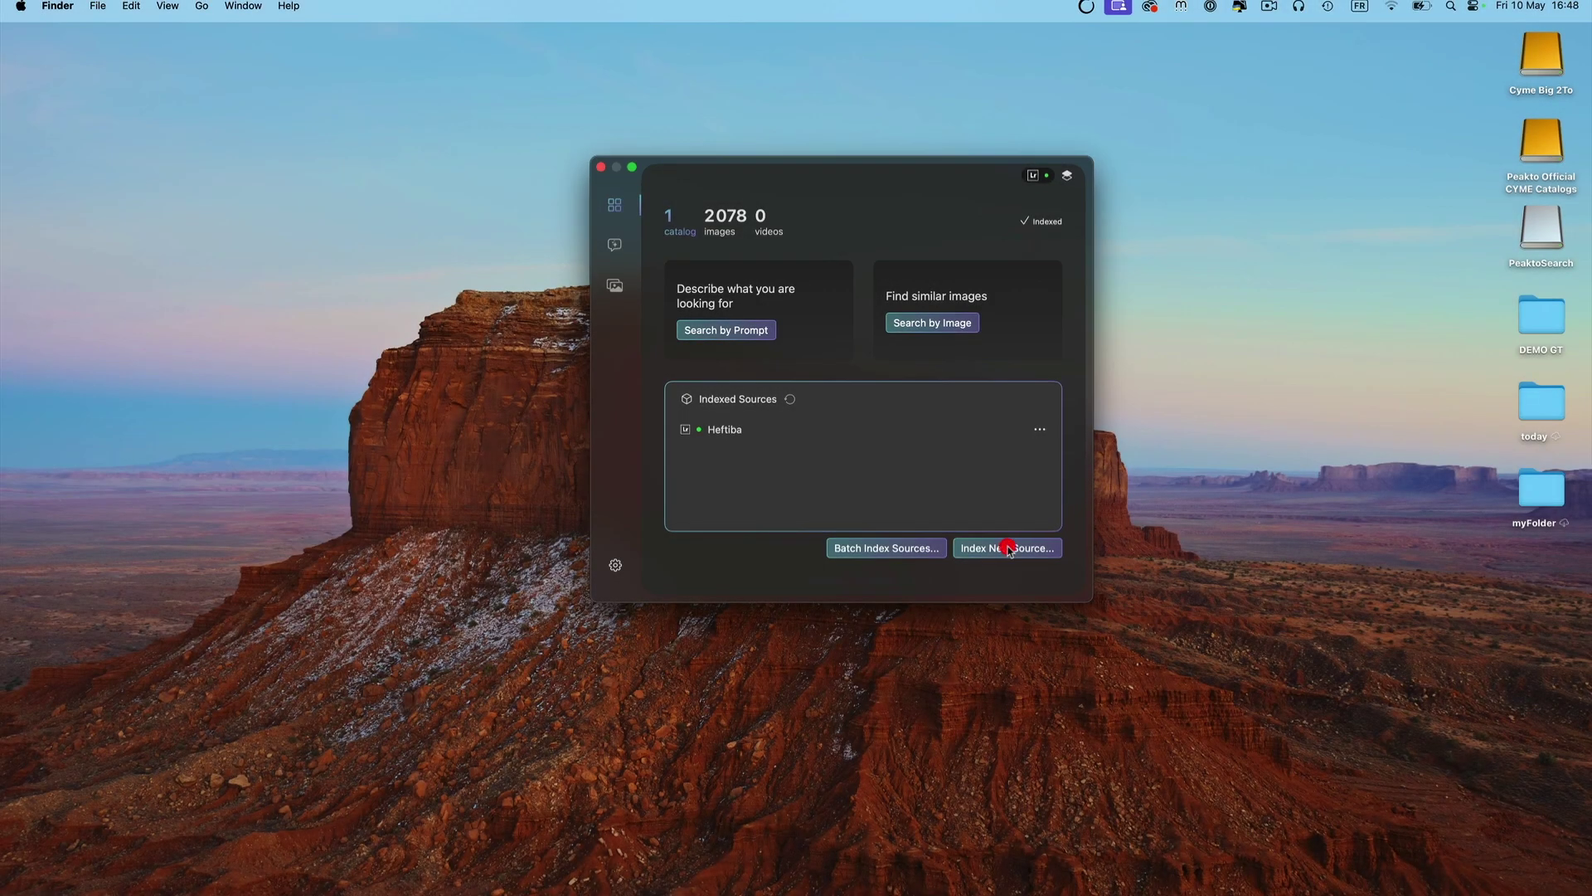
# - Add Master Catalog-2-v12.lrcat despite the offline-volume warning, then start batch indexing sources
pyautogui.click(1009, 549)
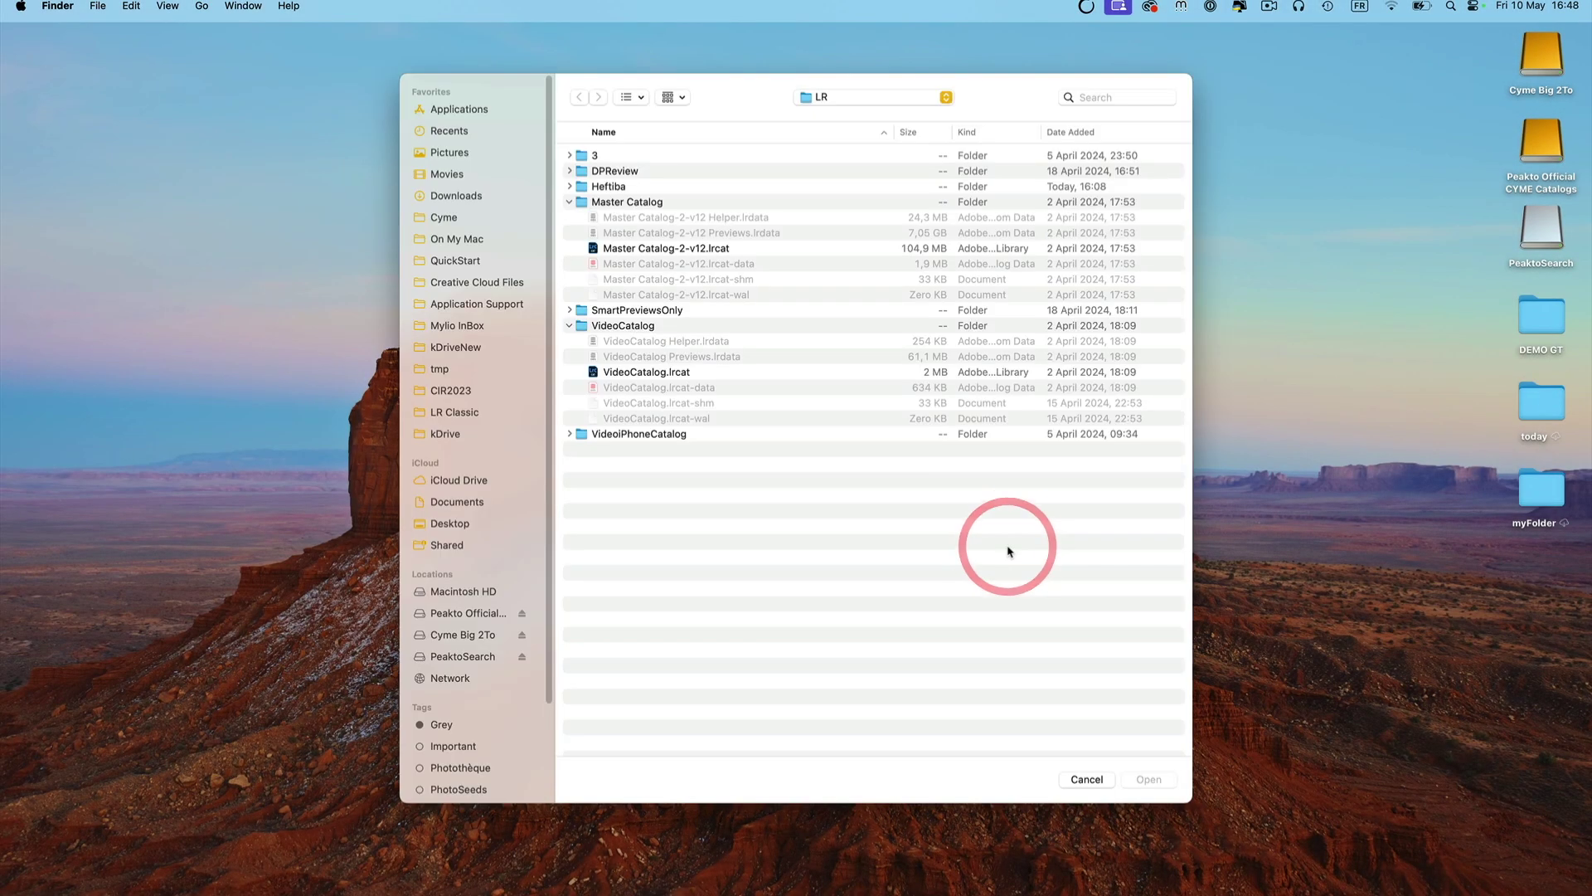
pyautogui.click(656, 258)
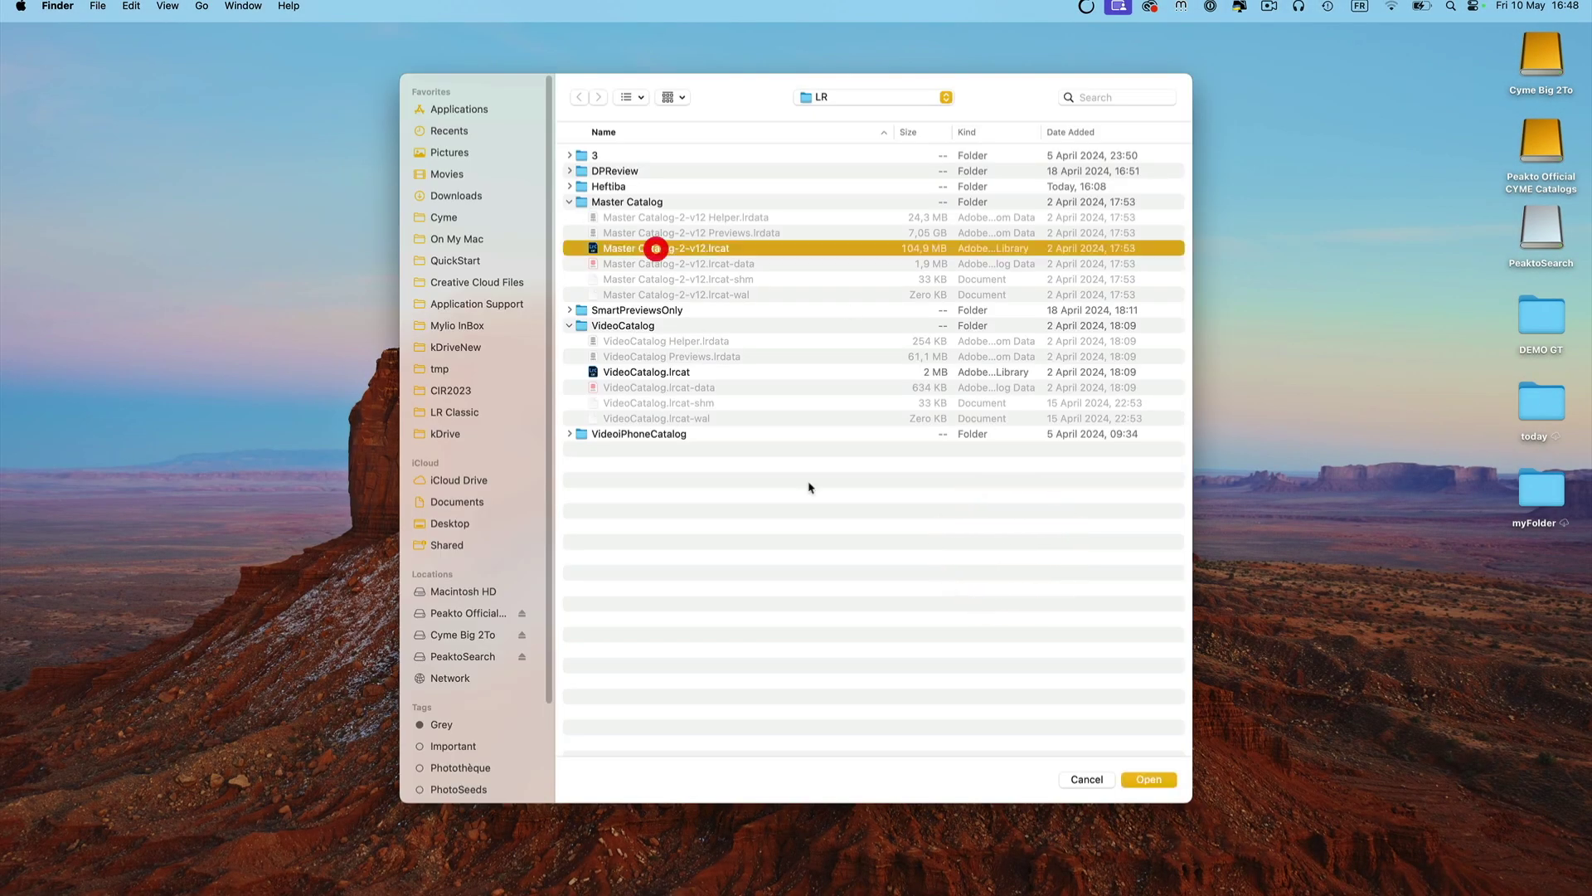
pyautogui.click(1149, 779)
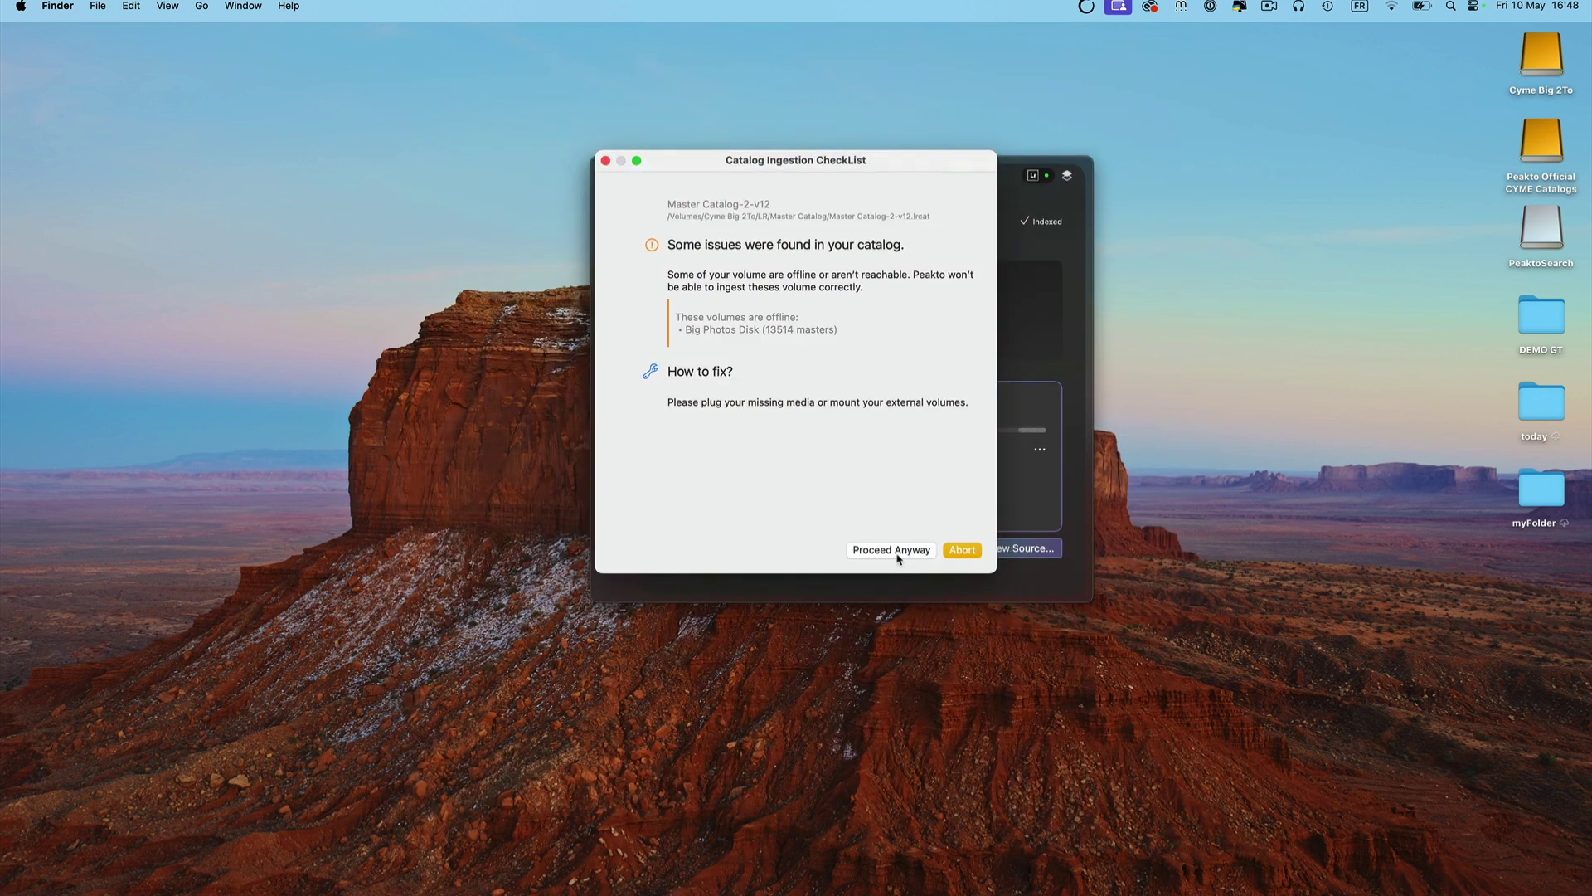
pyautogui.click(892, 550)
pyautogui.click(888, 544)
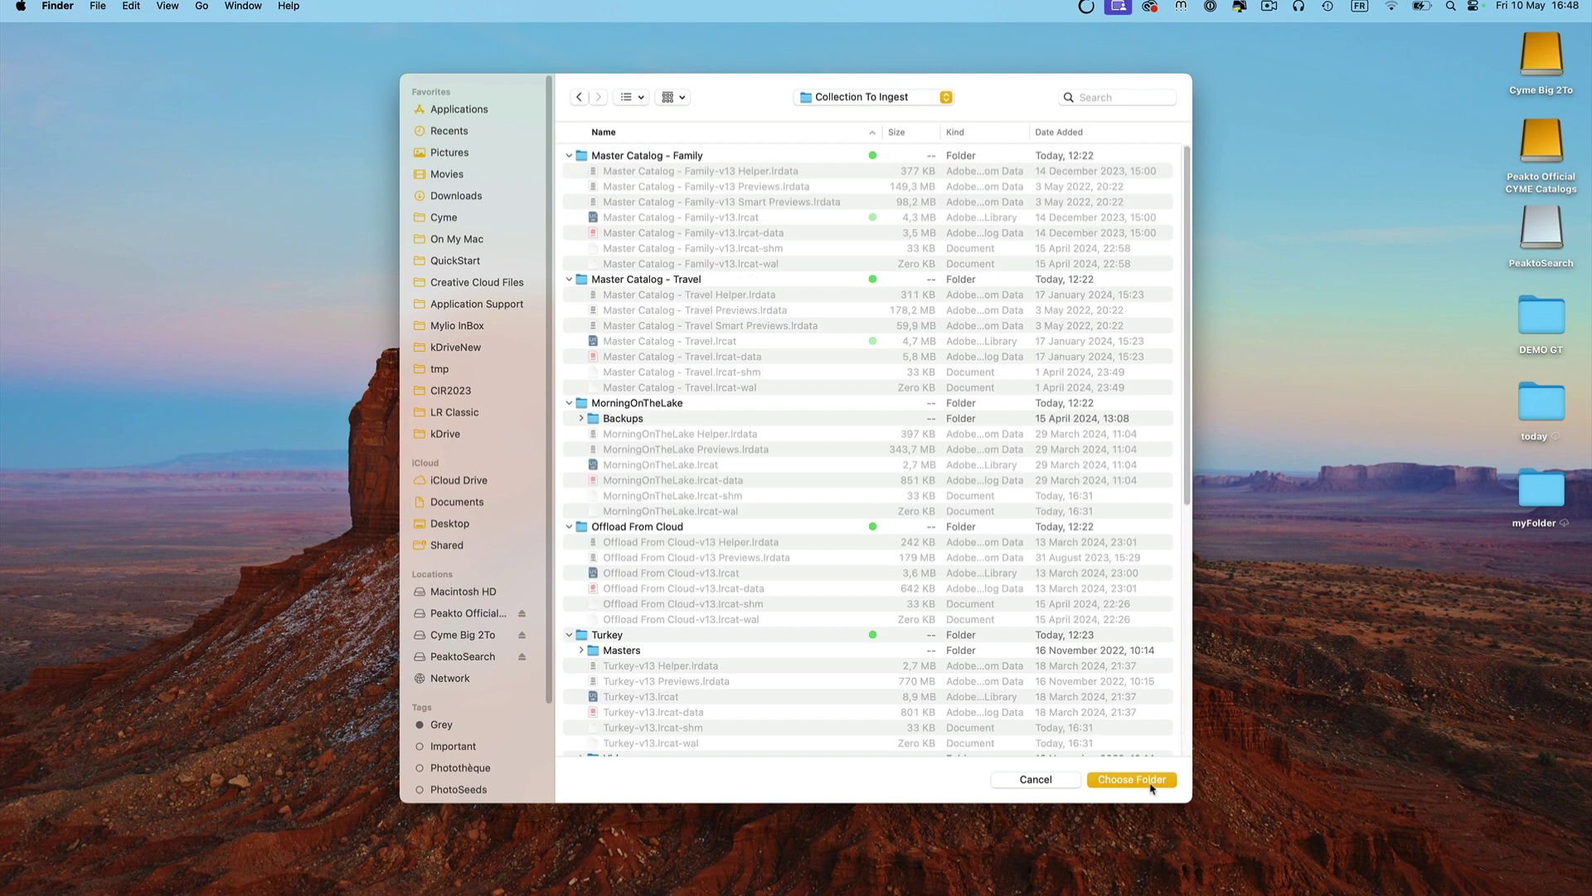
# - Index all catalogs in the LR folder, then move from prompt search to the Find Similar Images page
pyautogui.click(1133, 780)
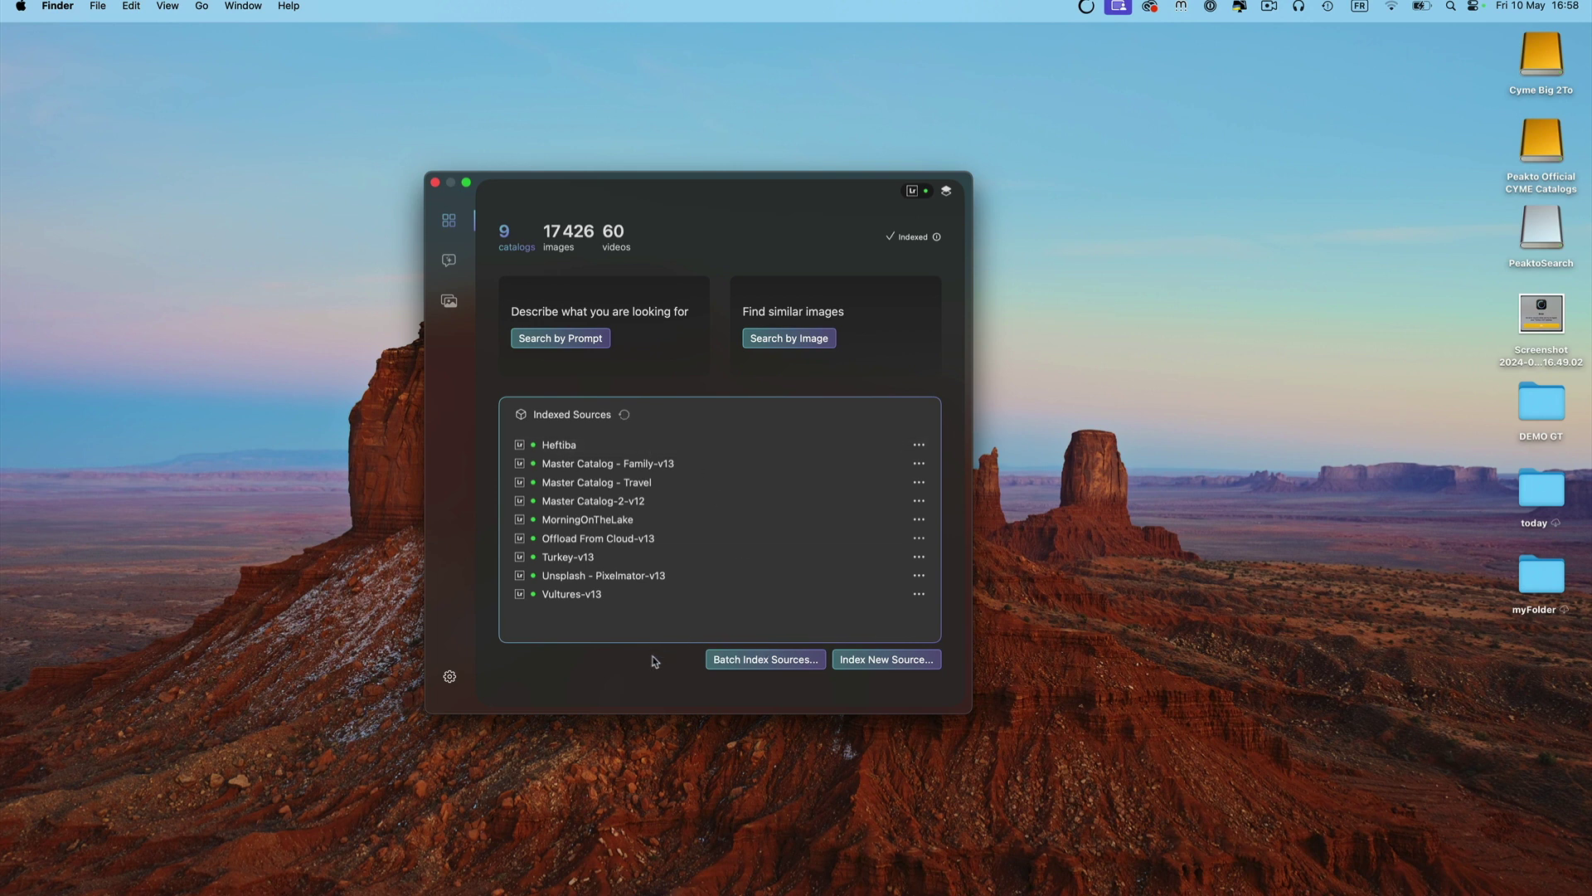
pyautogui.click(448, 262)
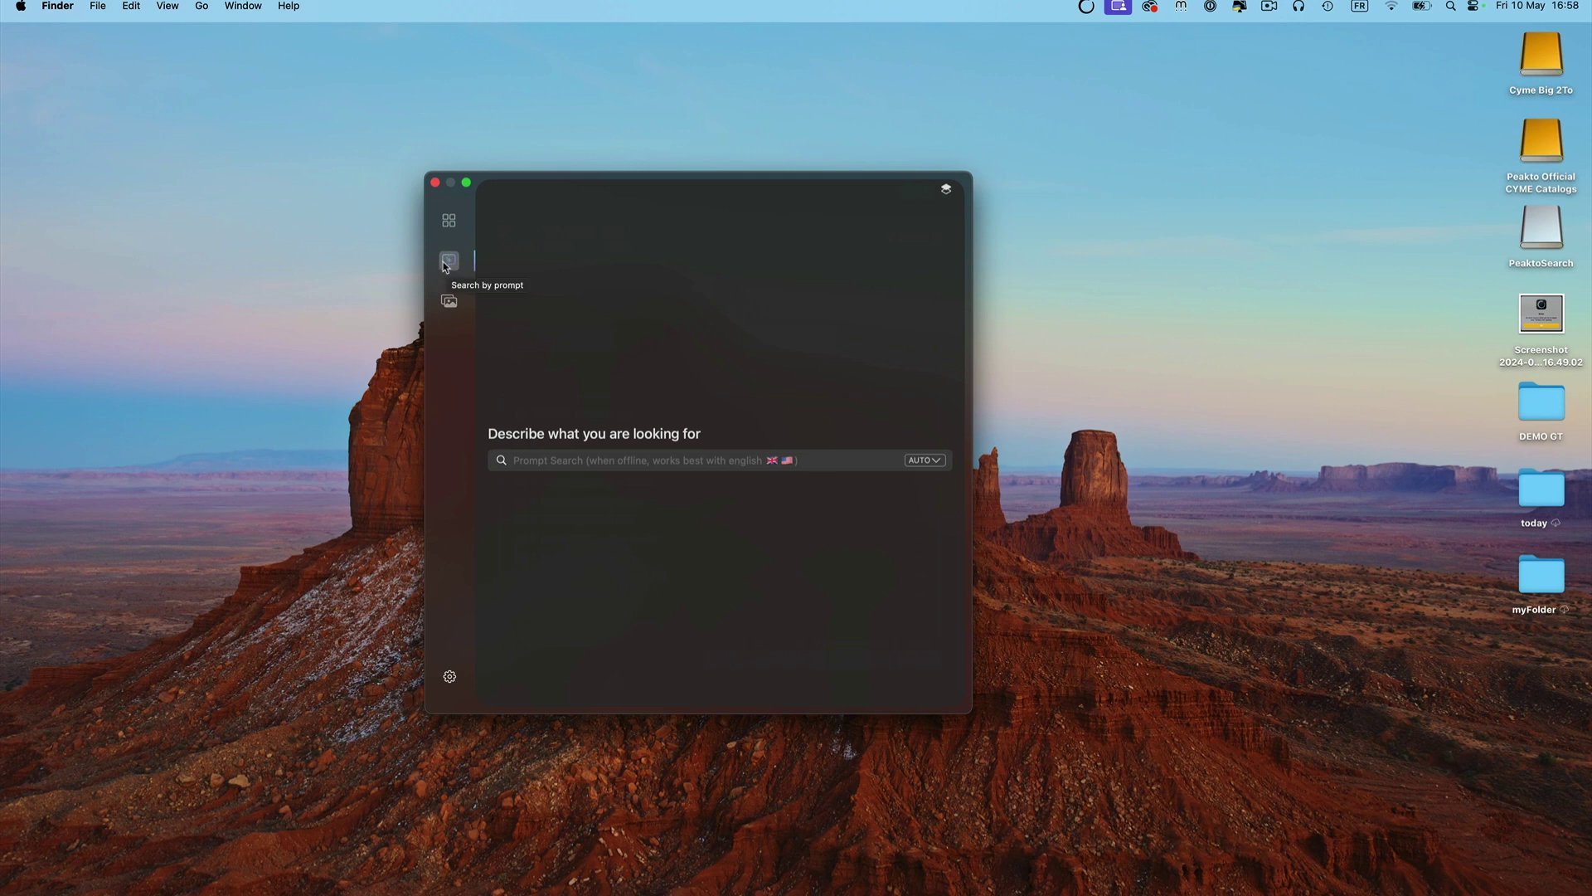
pyautogui.click(449, 301)
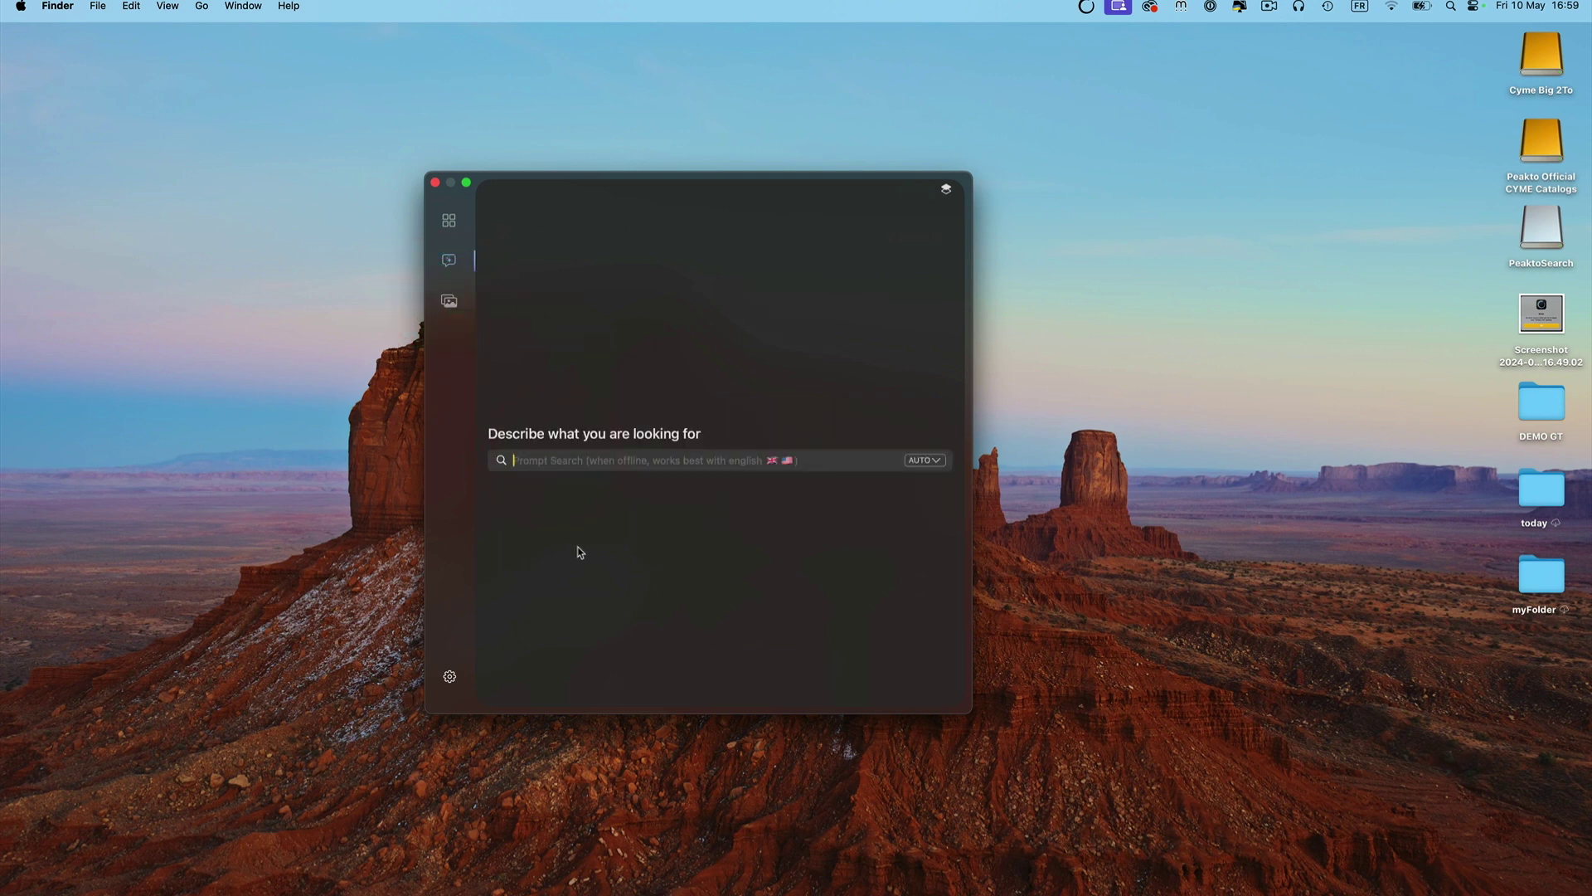
# - Search for 'colorful house' with matching tolerance set to Tolerant
pyautogui.write('color')
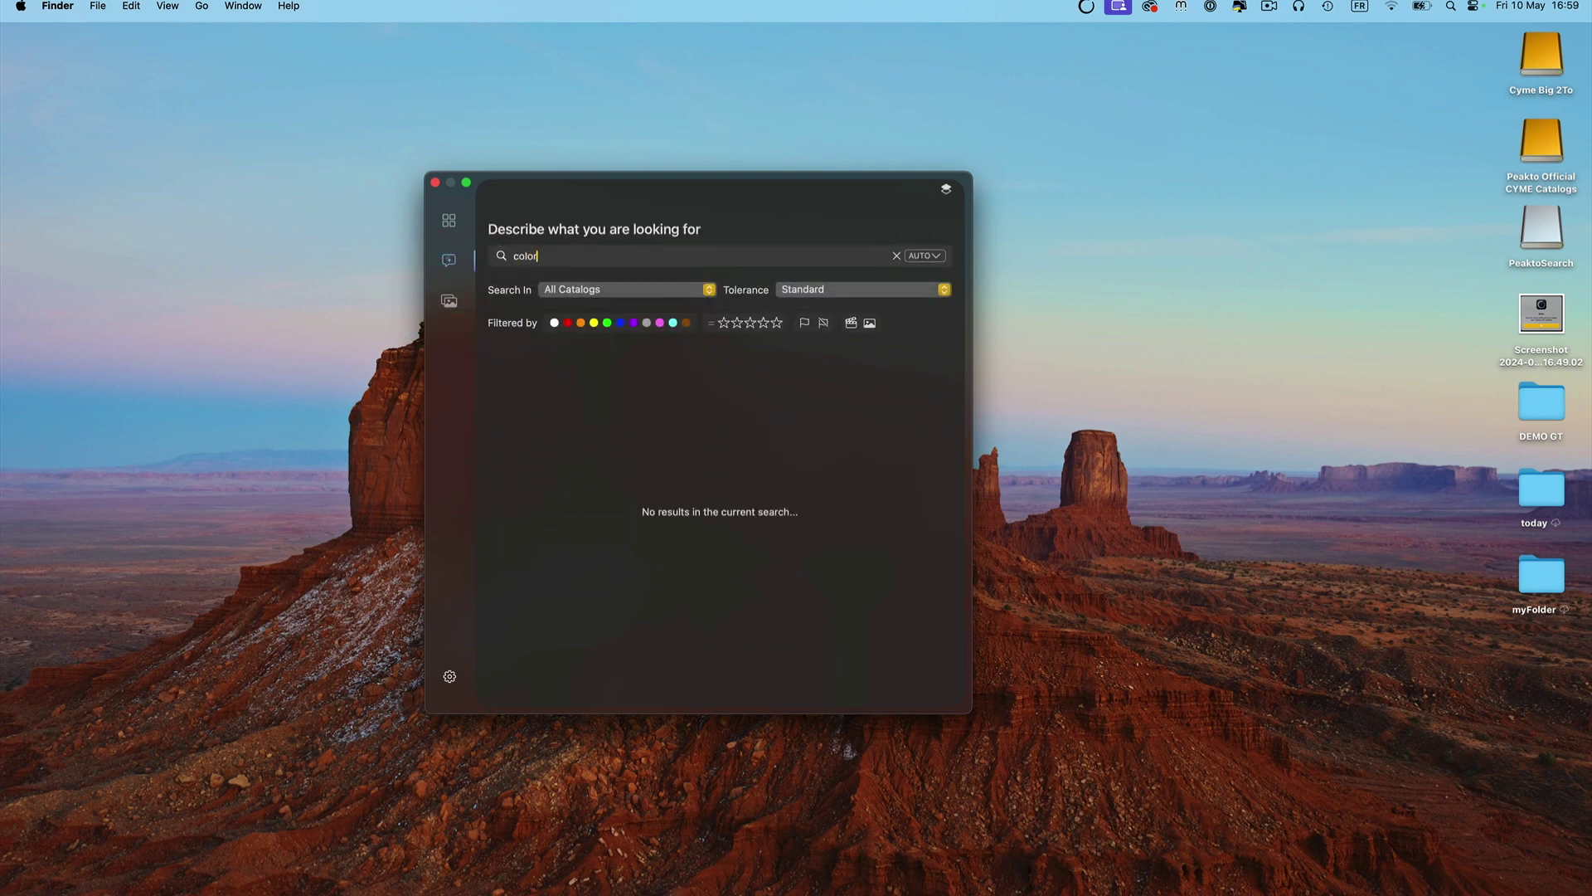
pyautogui.write('ful houses')
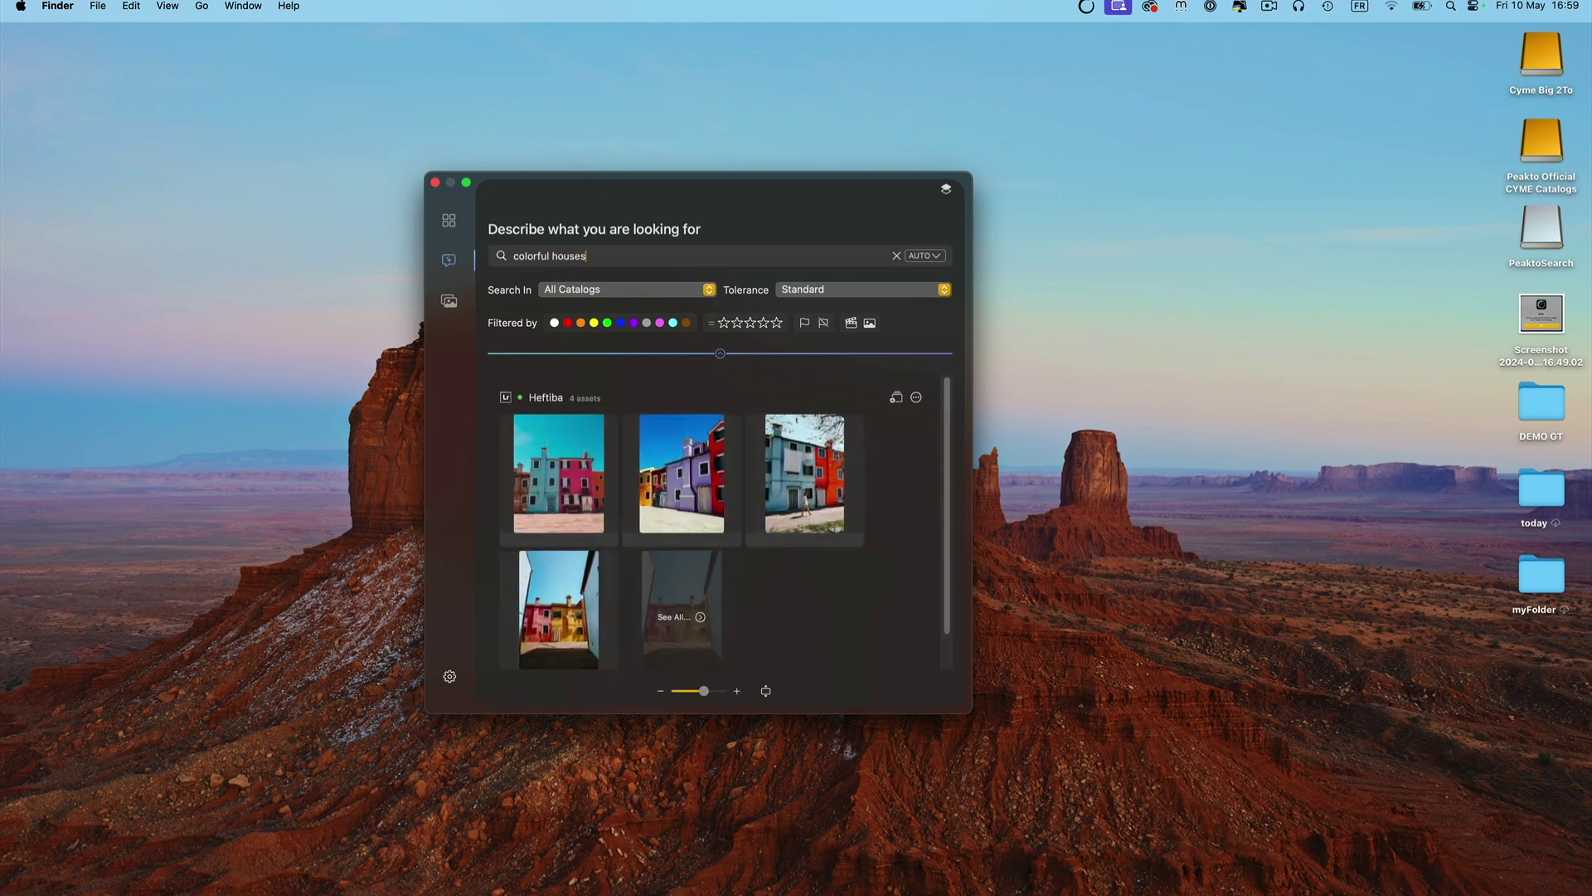
pyautogui.click(879, 289)
pyautogui.click(863, 309)
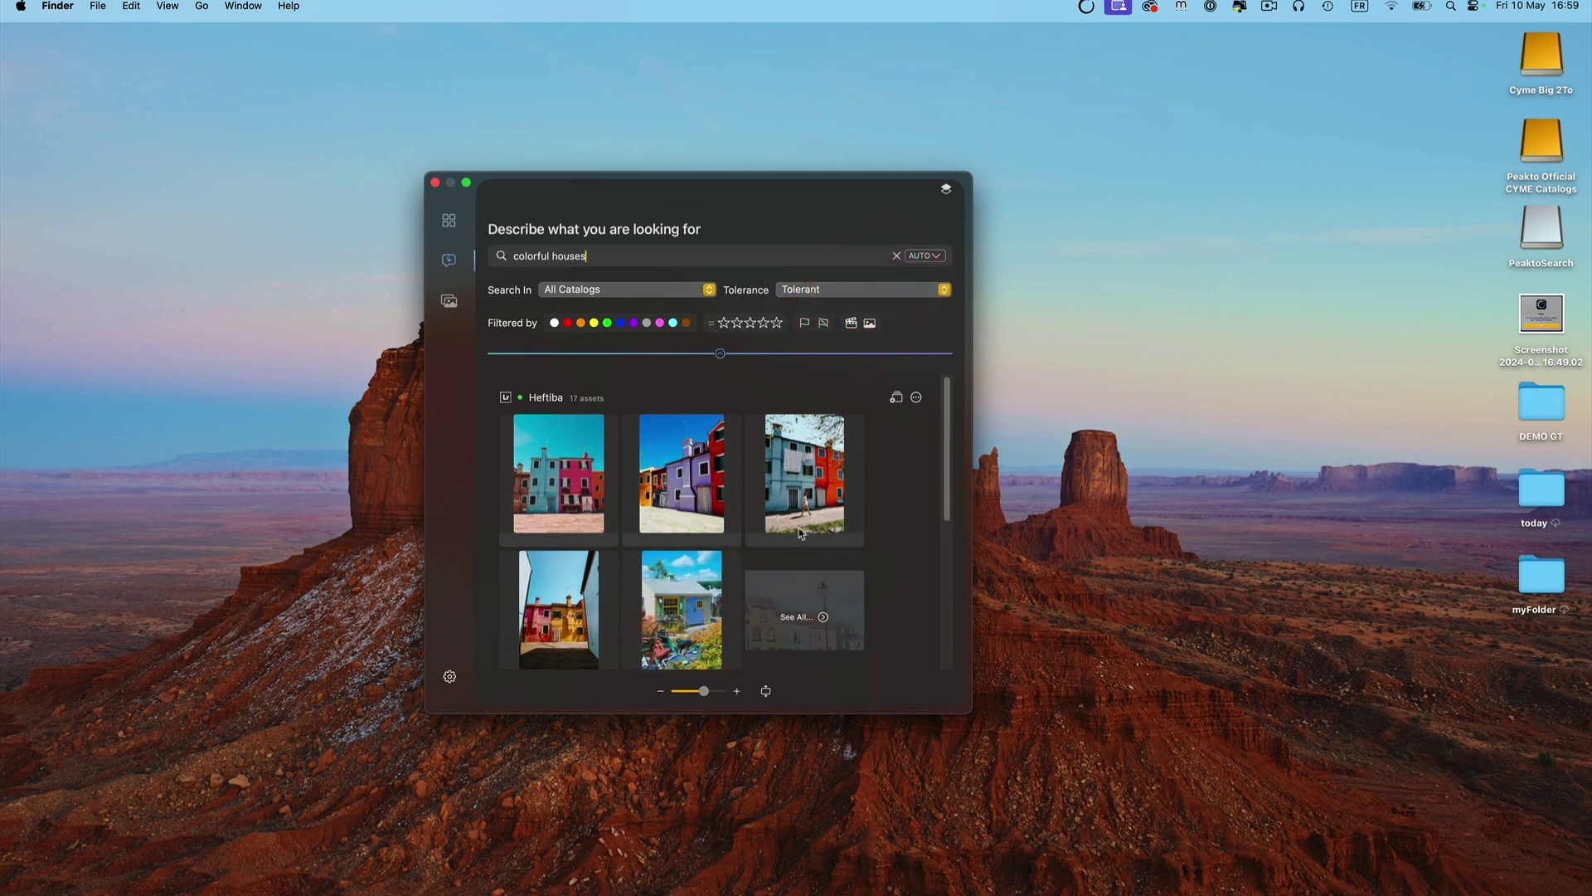
# - Enlarge the window and show all 17 Heftiba matches
pyautogui.moveTo(966, 707); pyautogui.dragTo(1046, 858)
pyautogui.scroll(-5, 778, 645)
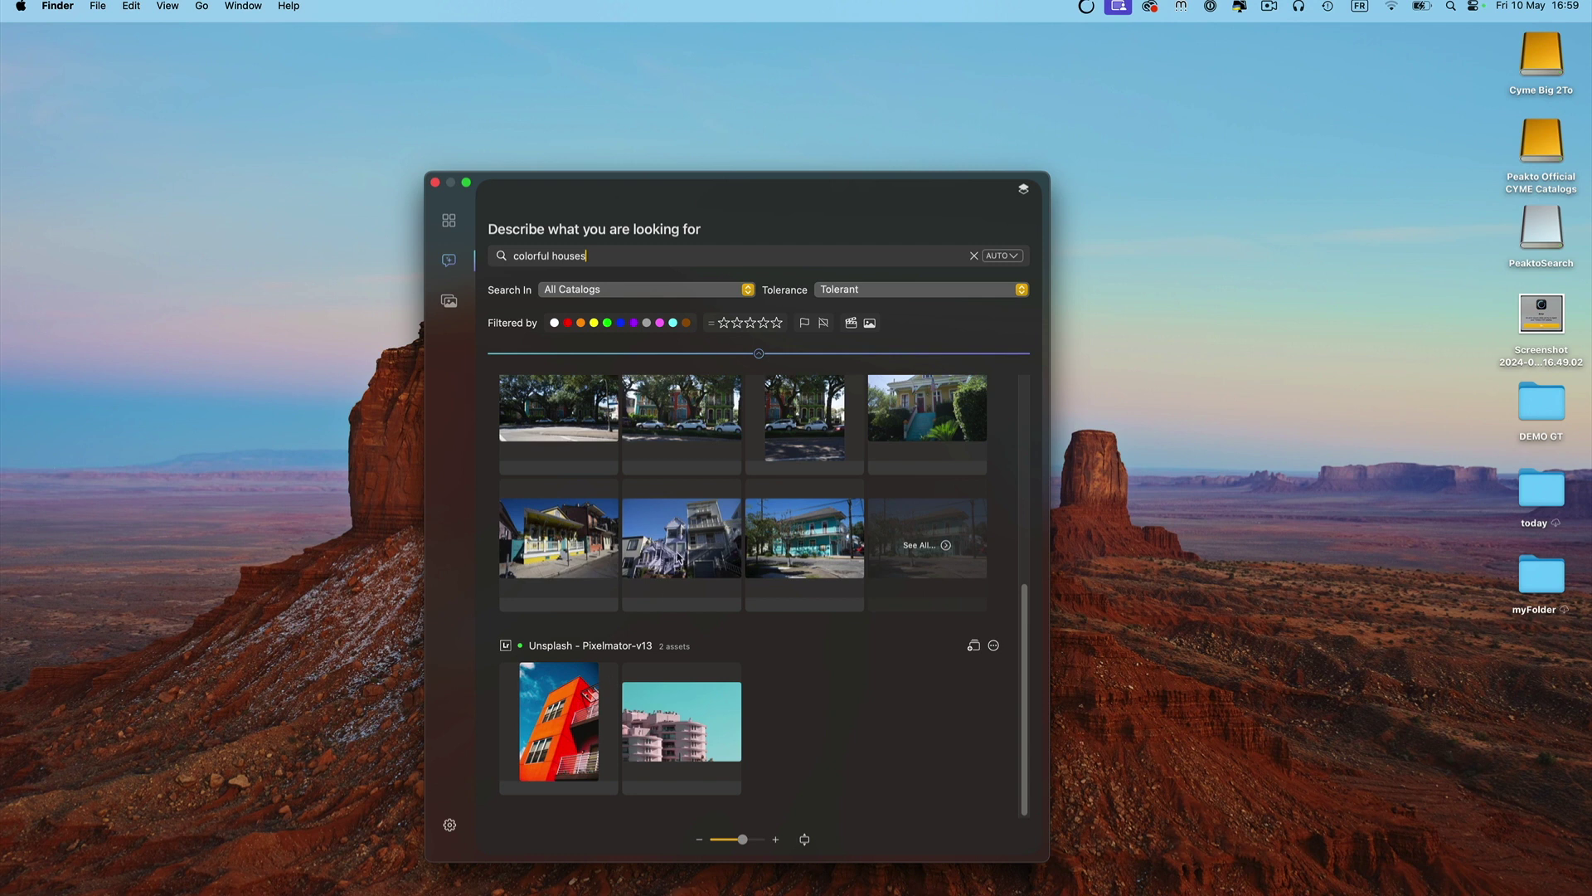
pyautogui.scroll(8, 680, 570)
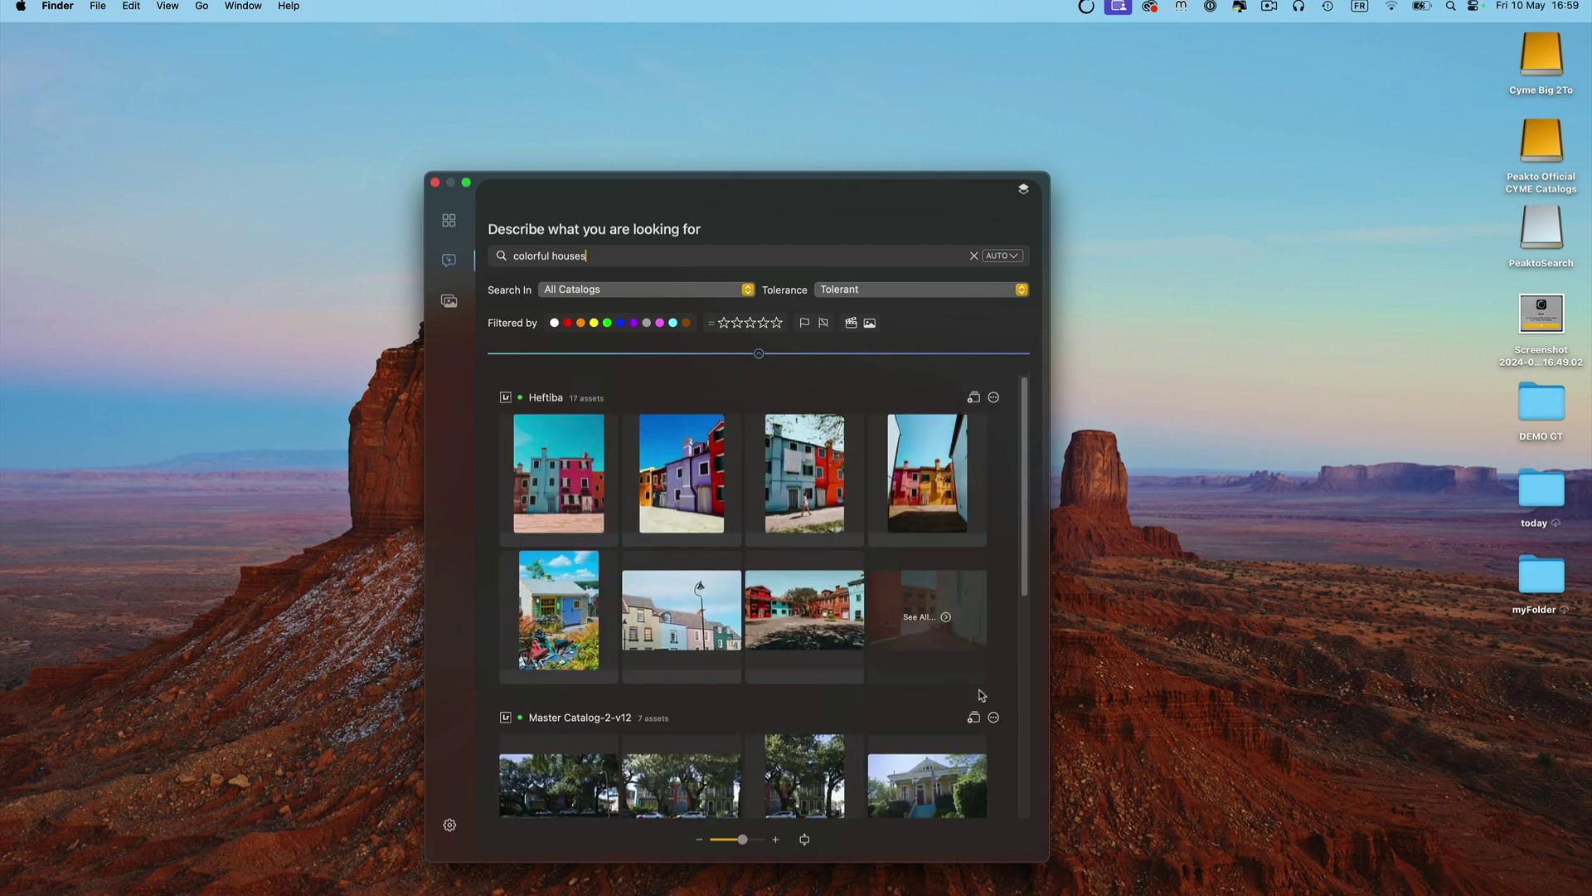
pyautogui.click(939, 626)
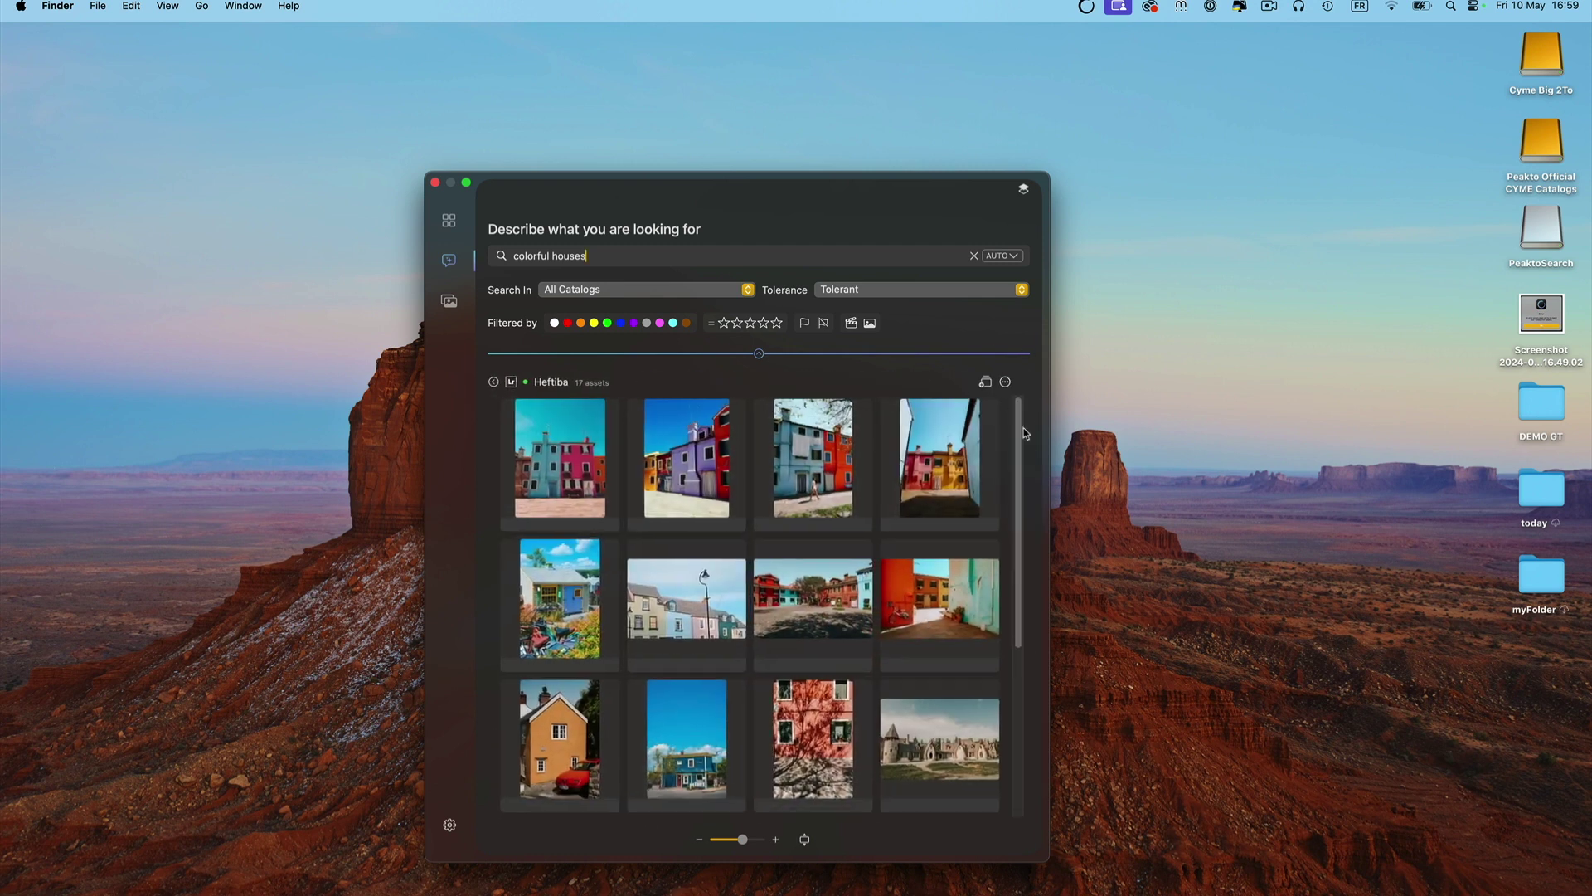
pyautogui.scroll(-5, 1026, 433)
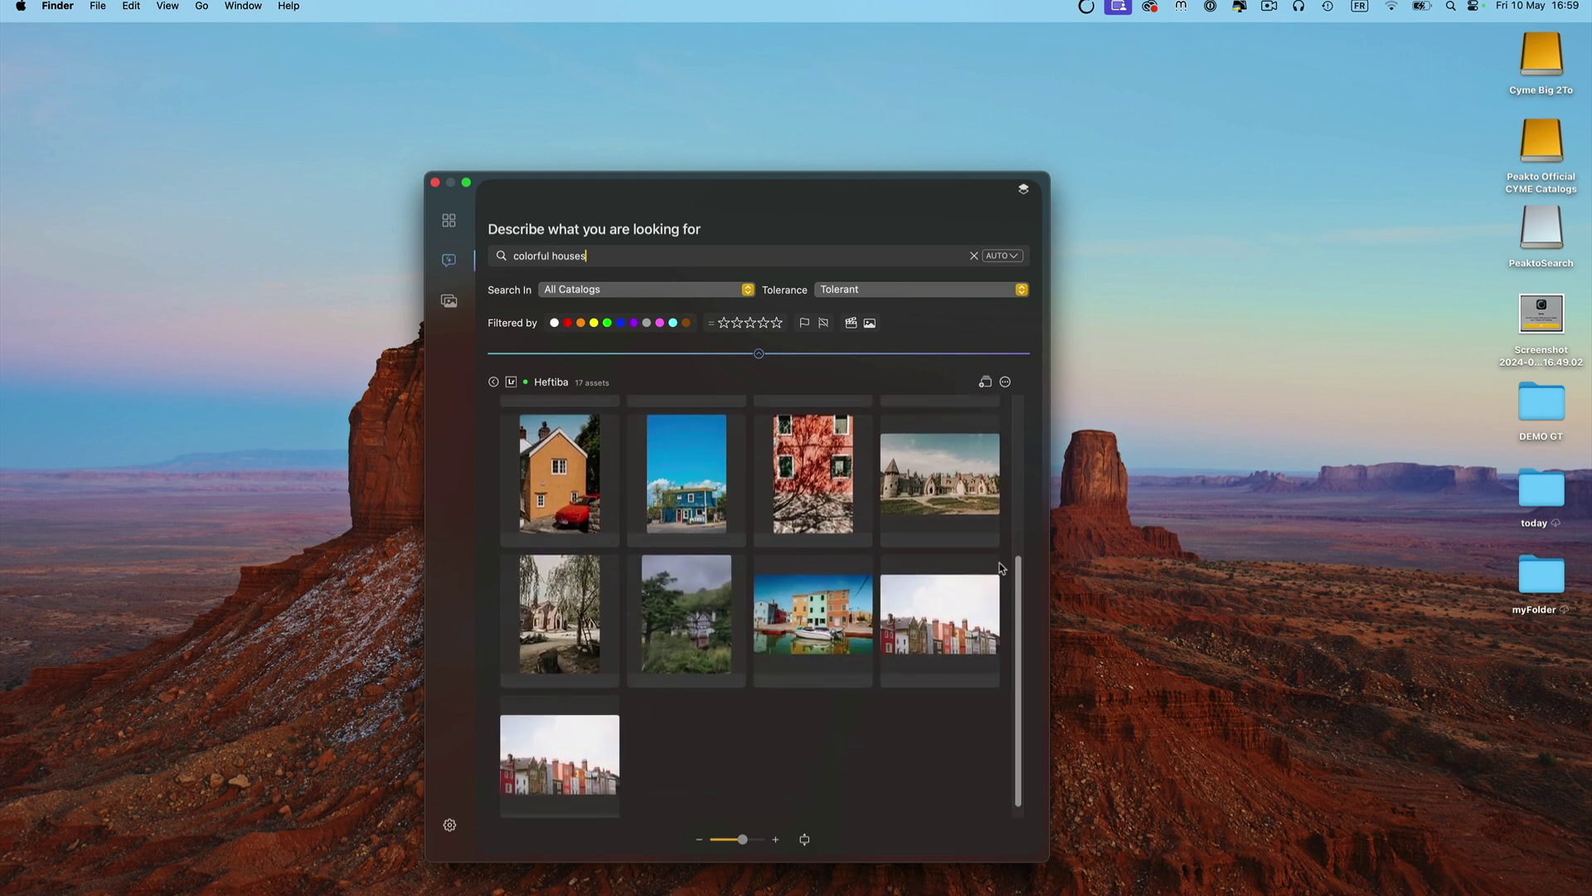
pyautogui.scroll(5, 998, 567)
pyautogui.scroll(-4, 999, 567)
pyautogui.click(1005, 562)
# - Make thumbnails fill their tiles, shrink them, and open the red-wall house photo in Lightroom
pyautogui.click(804, 840)
pyautogui.moveTo(757, 843); pyautogui.dragTo(717, 842)
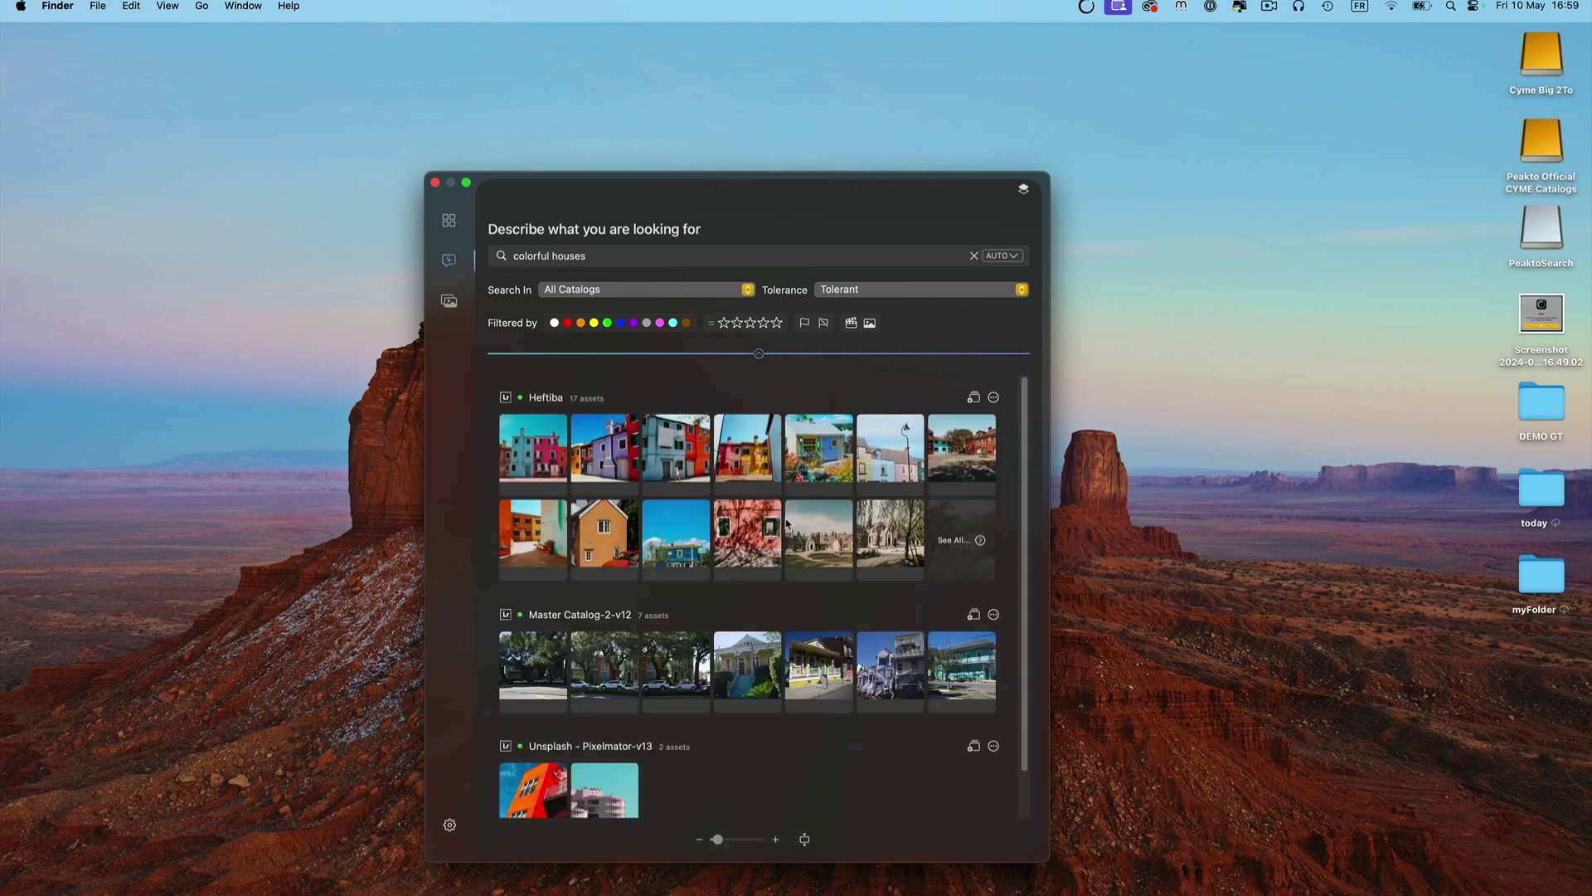
pyautogui.click(748, 539)
pyautogui.doubleClick(749, 538)
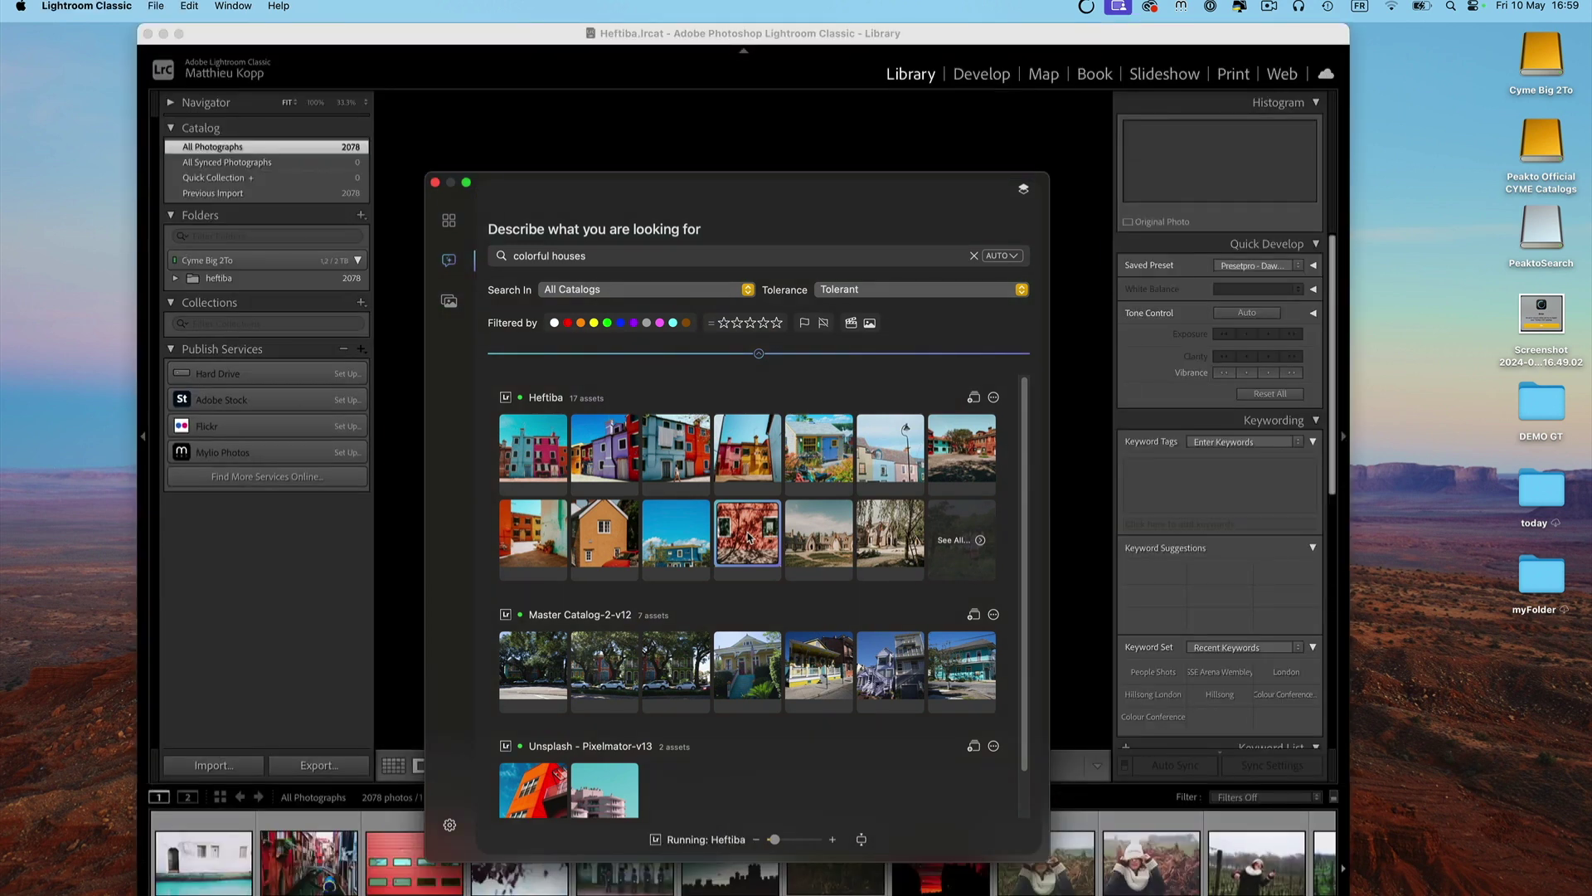
# - Select the purple, blue-and-pink, and laundry blue house Heftiba photos together for Lightroom's Survey view
pyautogui.moveTo(554, 178); pyautogui.dragTo(995, 155)
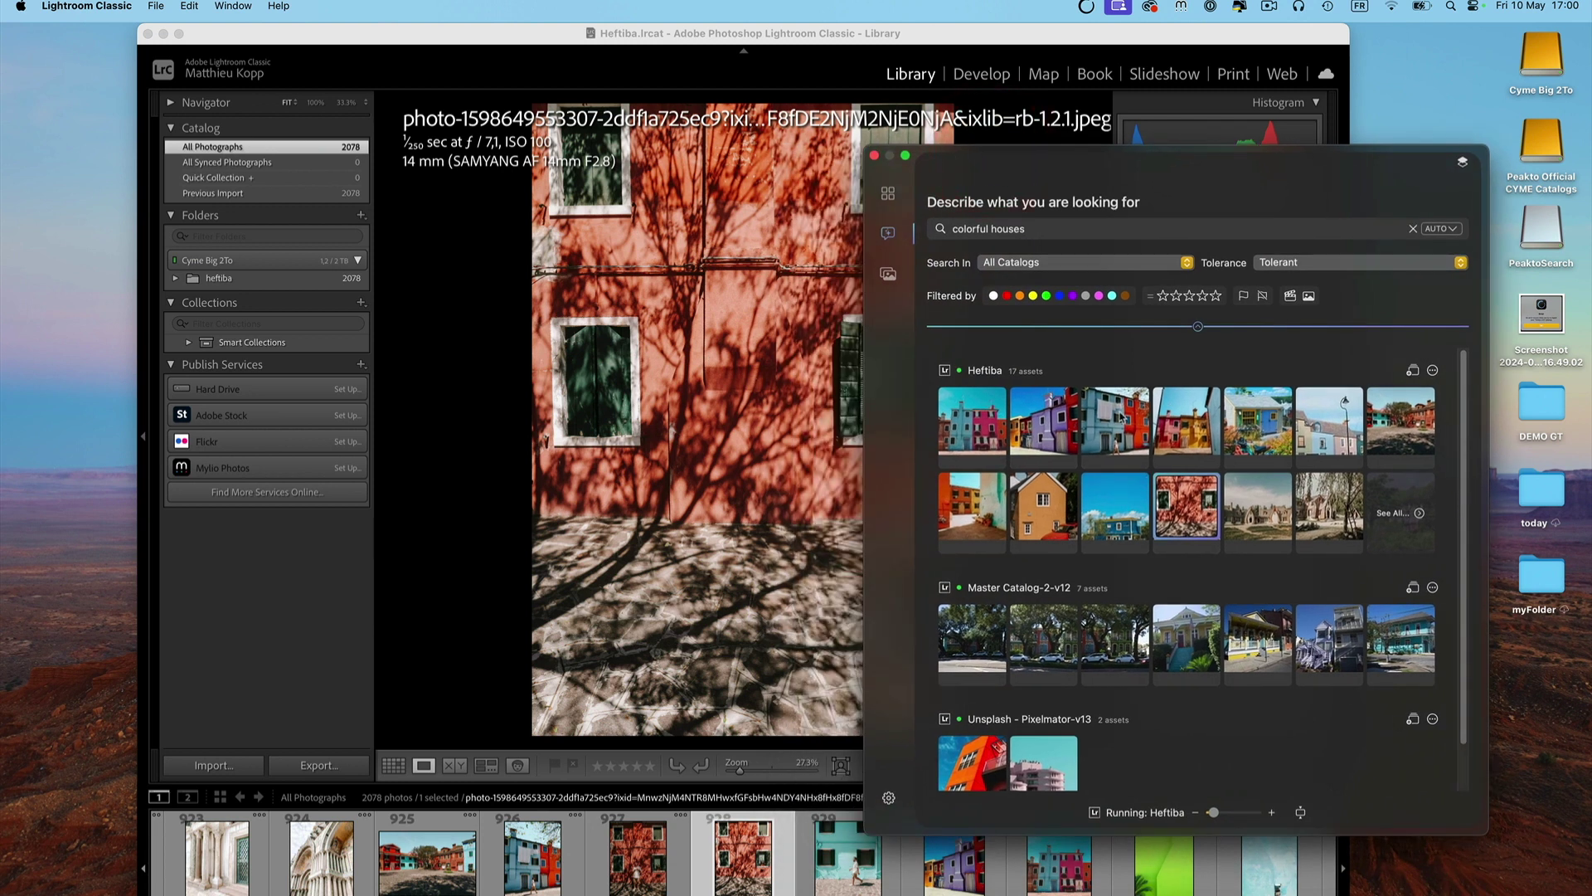
pyautogui.click(1044, 419)
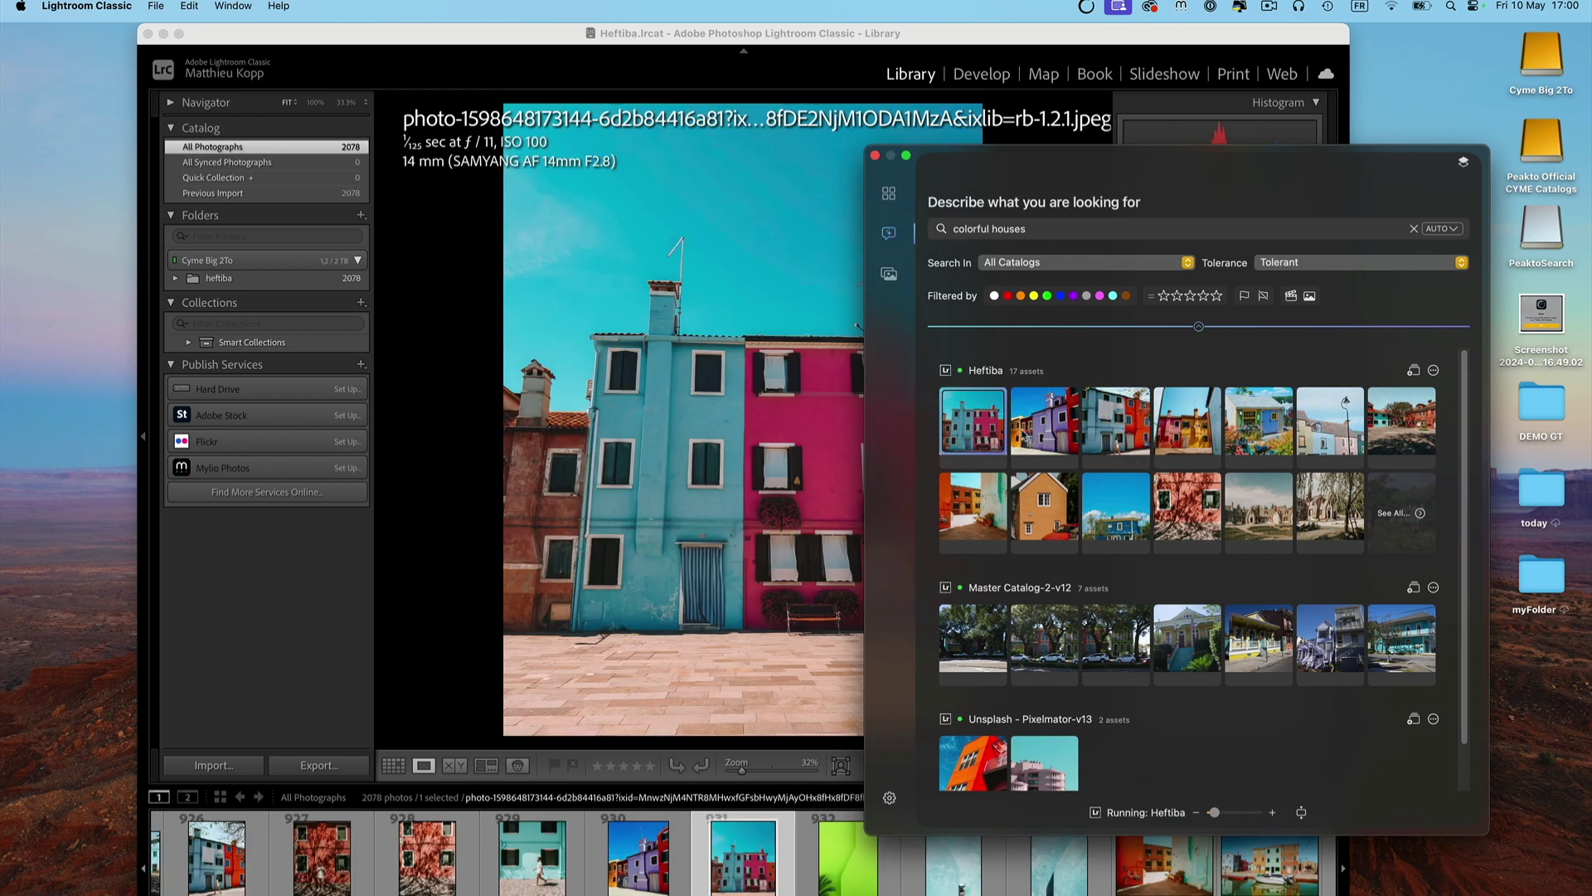
pyautogui.click(1028, 423)
pyautogui.click(973, 418)
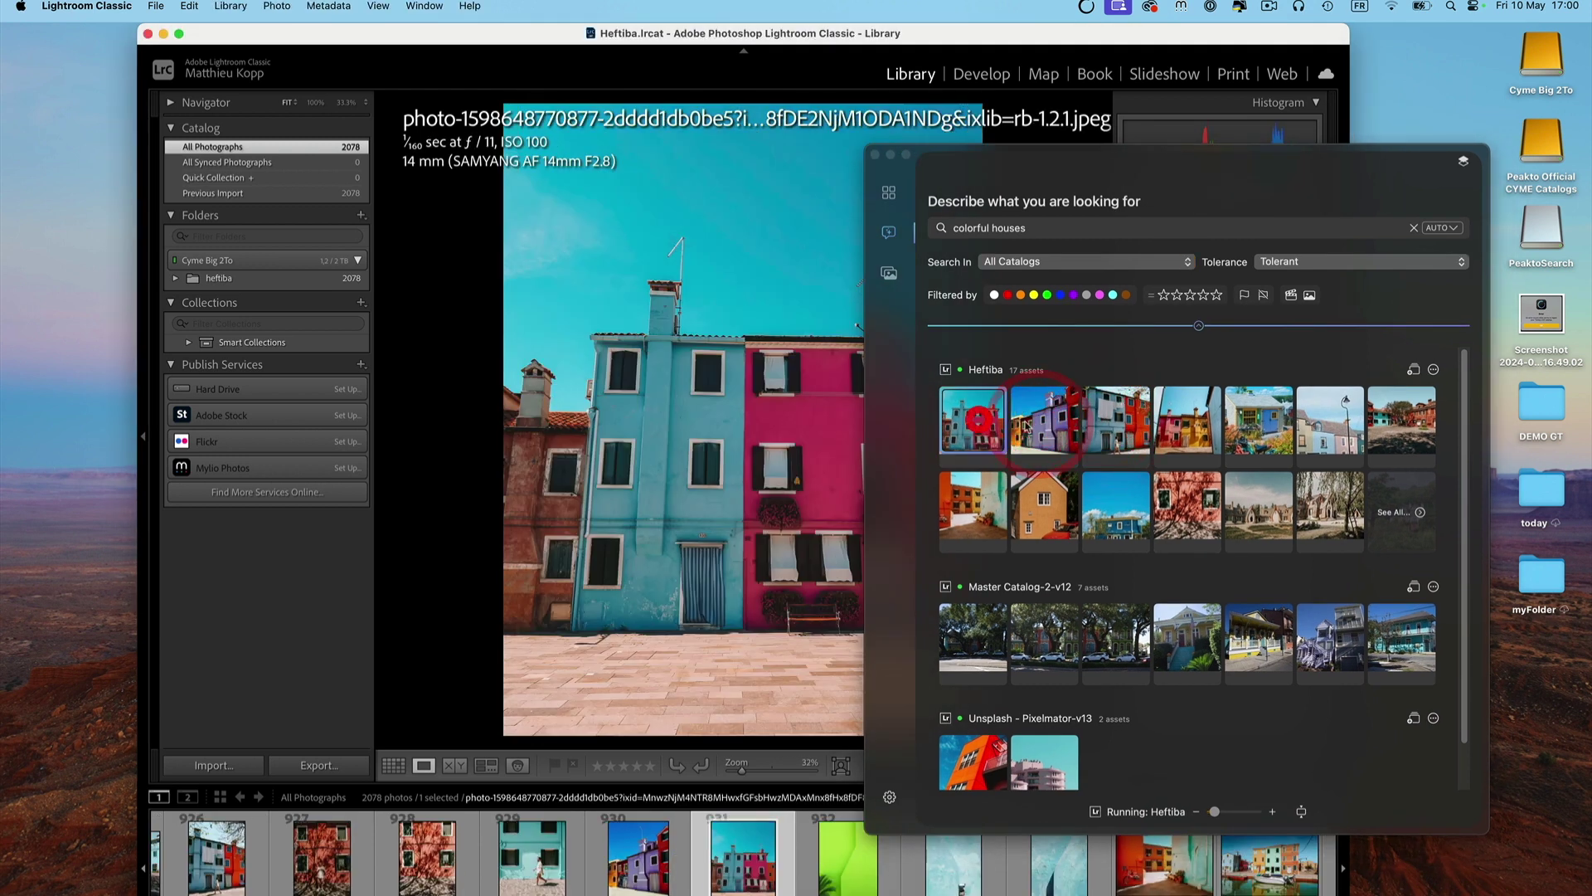
pyautogui.click(1120, 425)
pyautogui.click(1042, 419)
pyautogui.keyDown('super'); pyautogui.click(985, 419); pyautogui.keyUp('super')
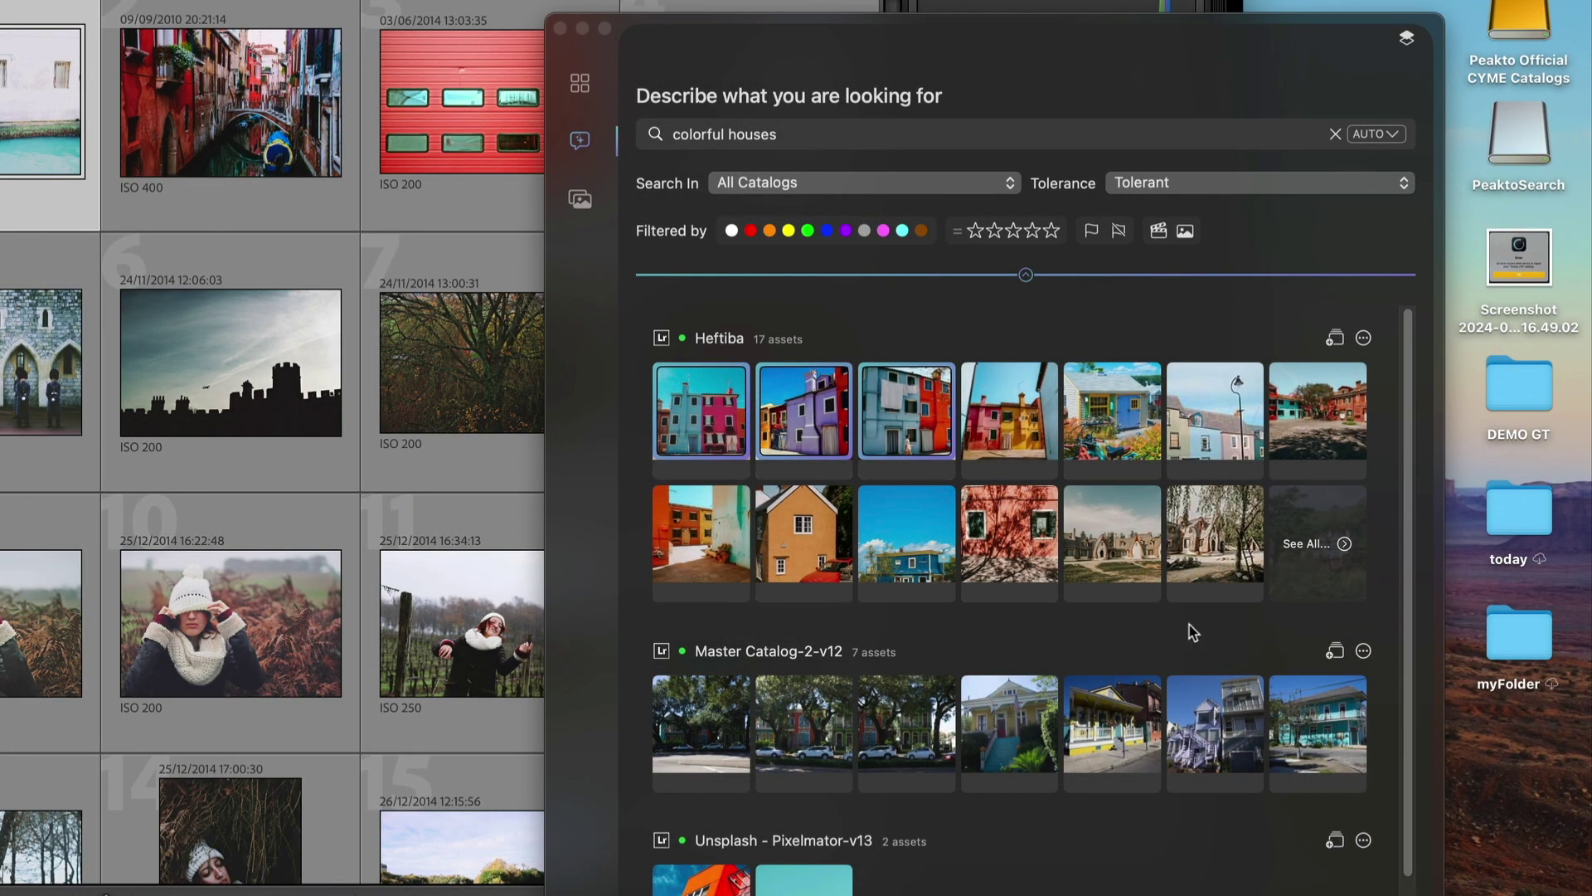
# - Create a 'colorful houses' collection from the three selected photos, then add the orange-house photo
pyautogui.click(1364, 338)
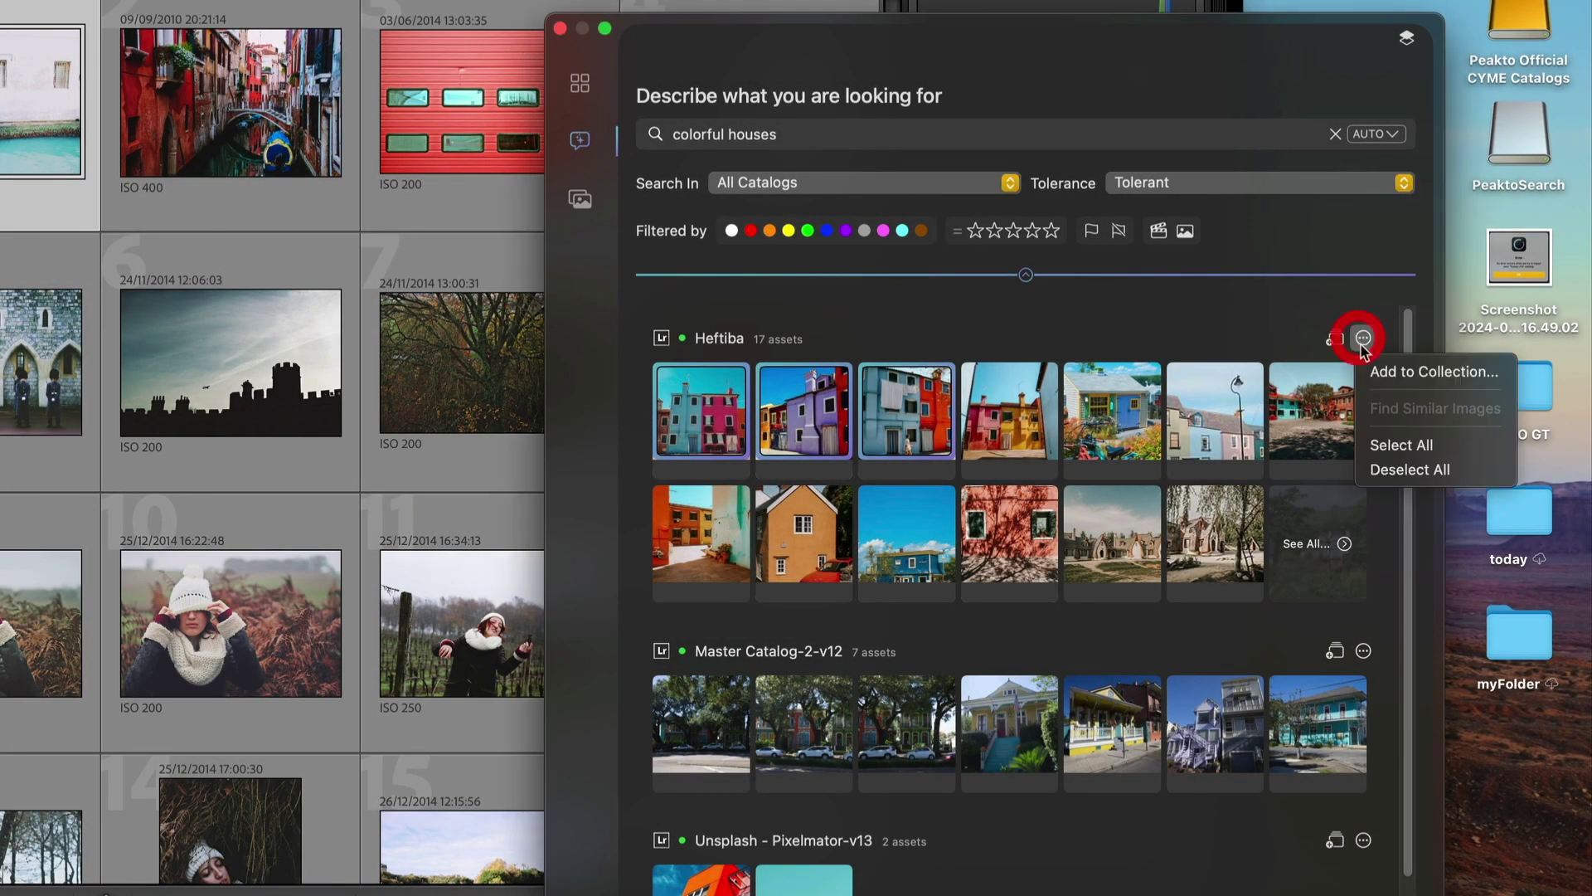
pyautogui.click(1402, 370)
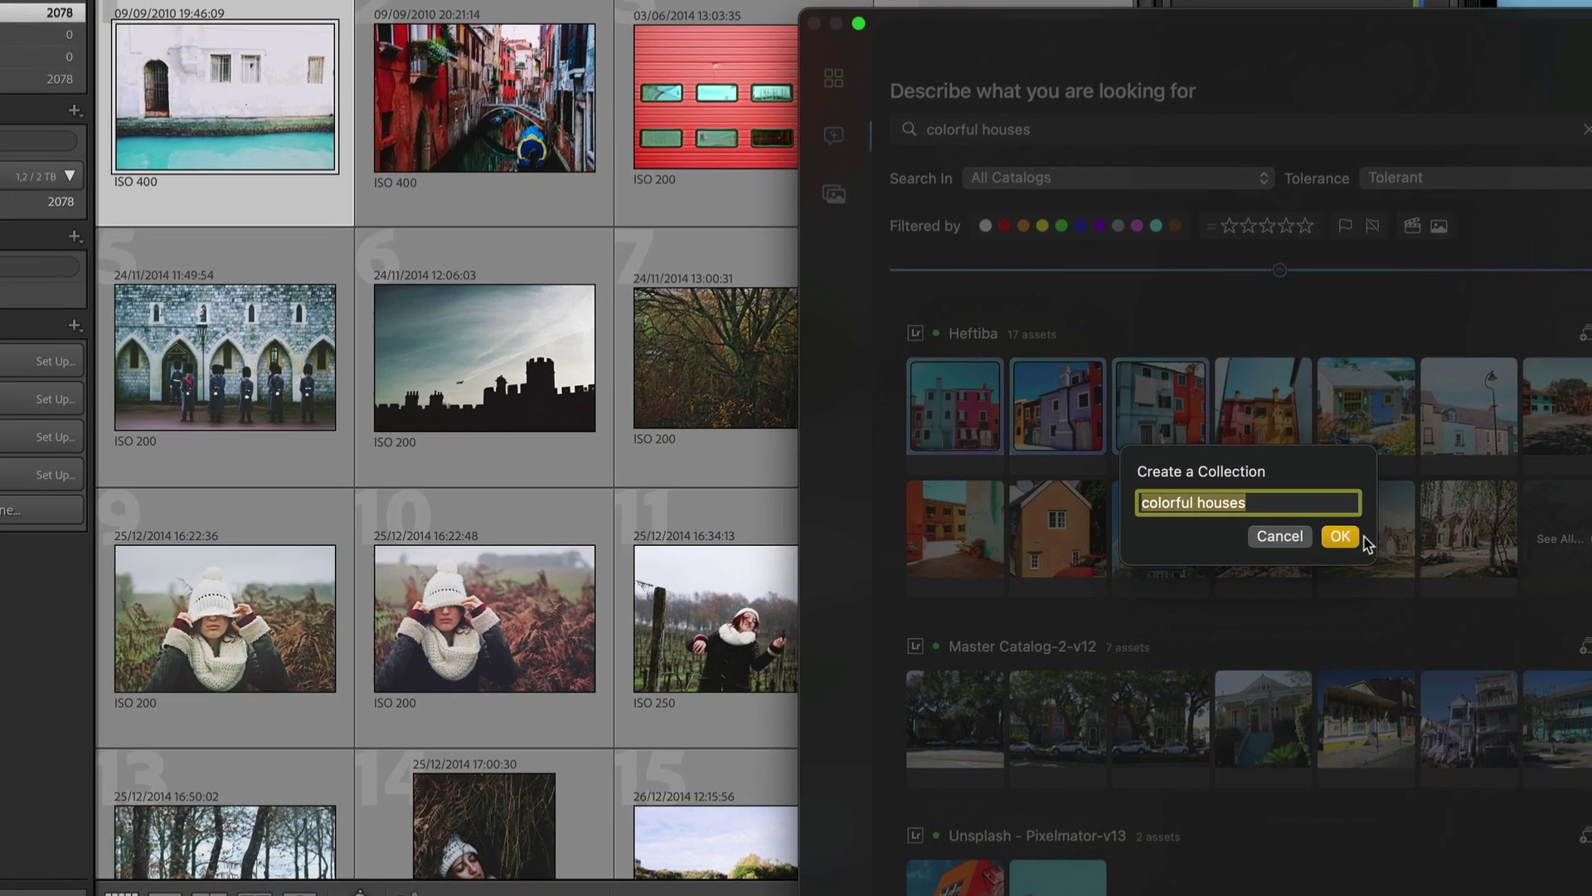
pyautogui.click(1086, 541)
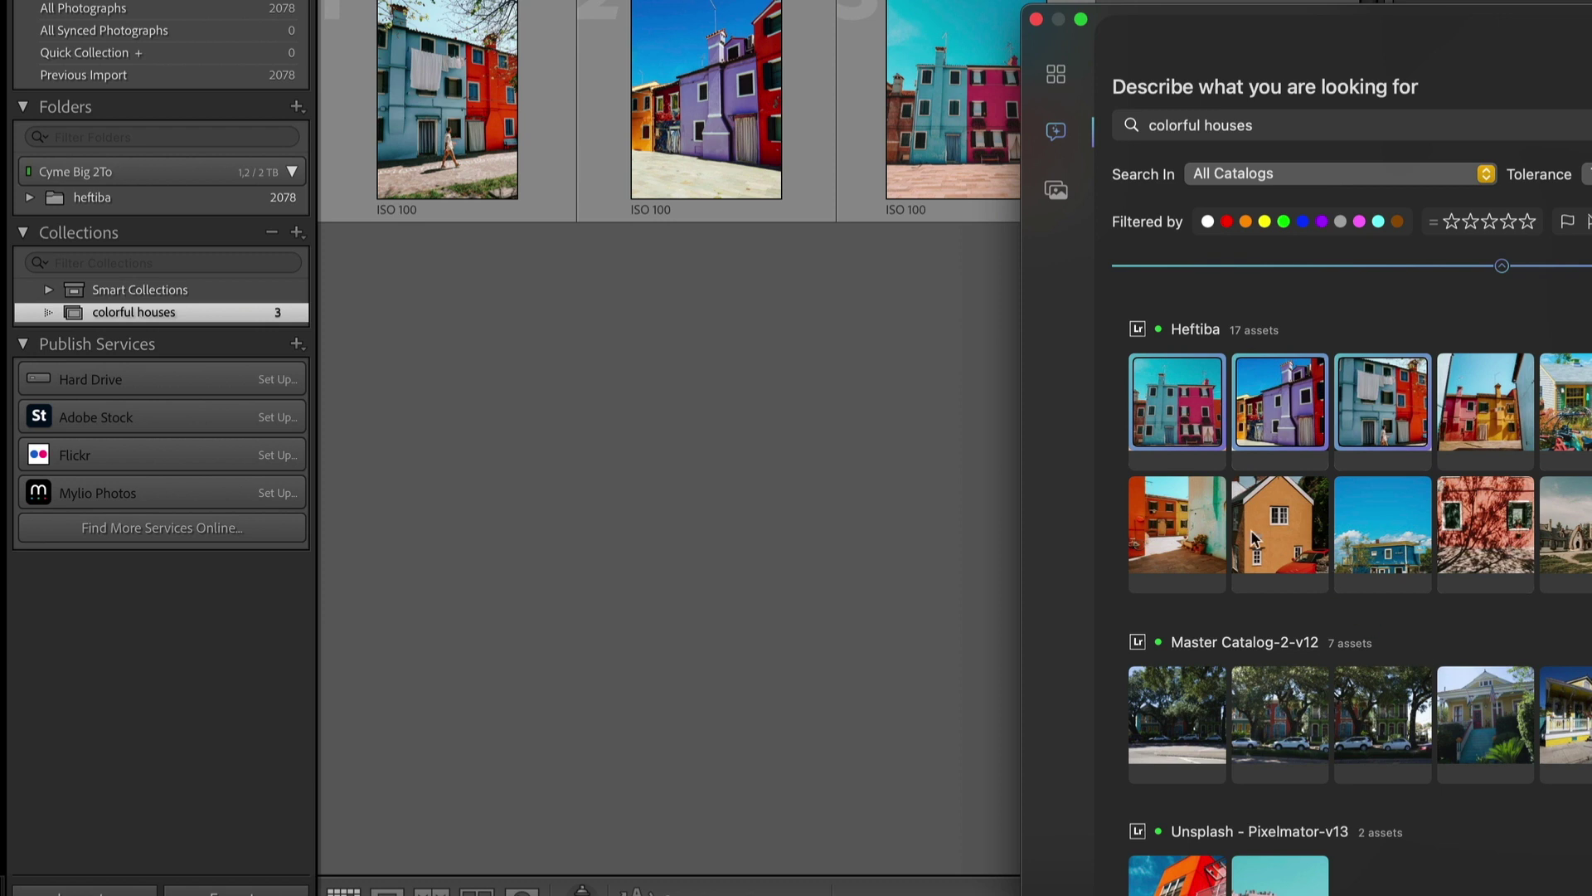
pyautogui.click(1178, 522)
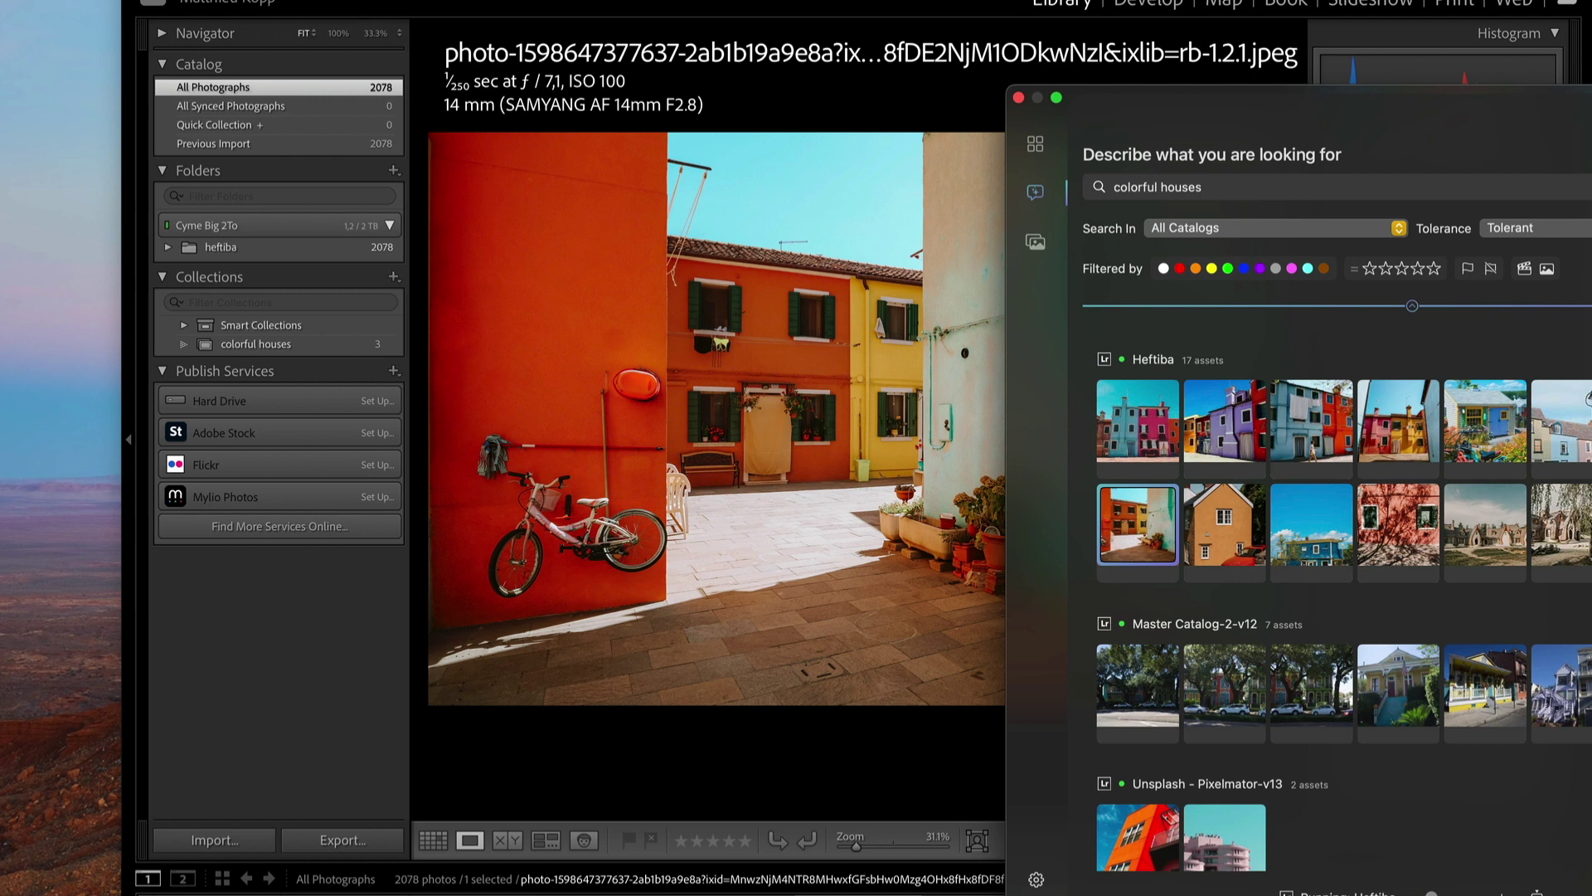
pyautogui.click(1464, 531)
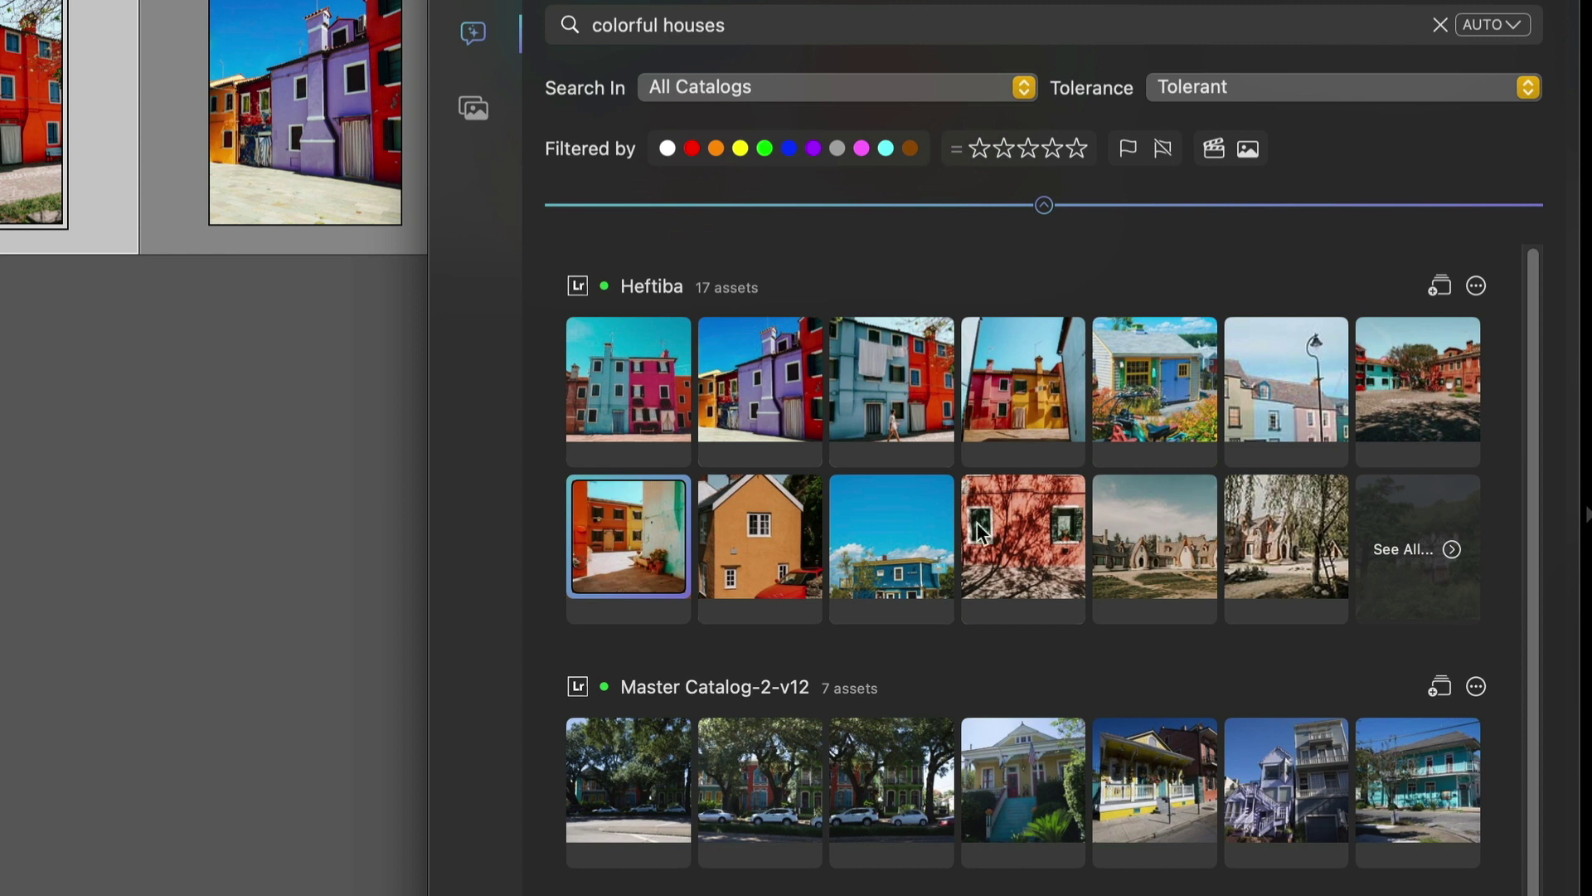
# - Find images similar to the blue laundry house, then search using images.jpeg dropped from Finder
pyautogui.click(889, 362)
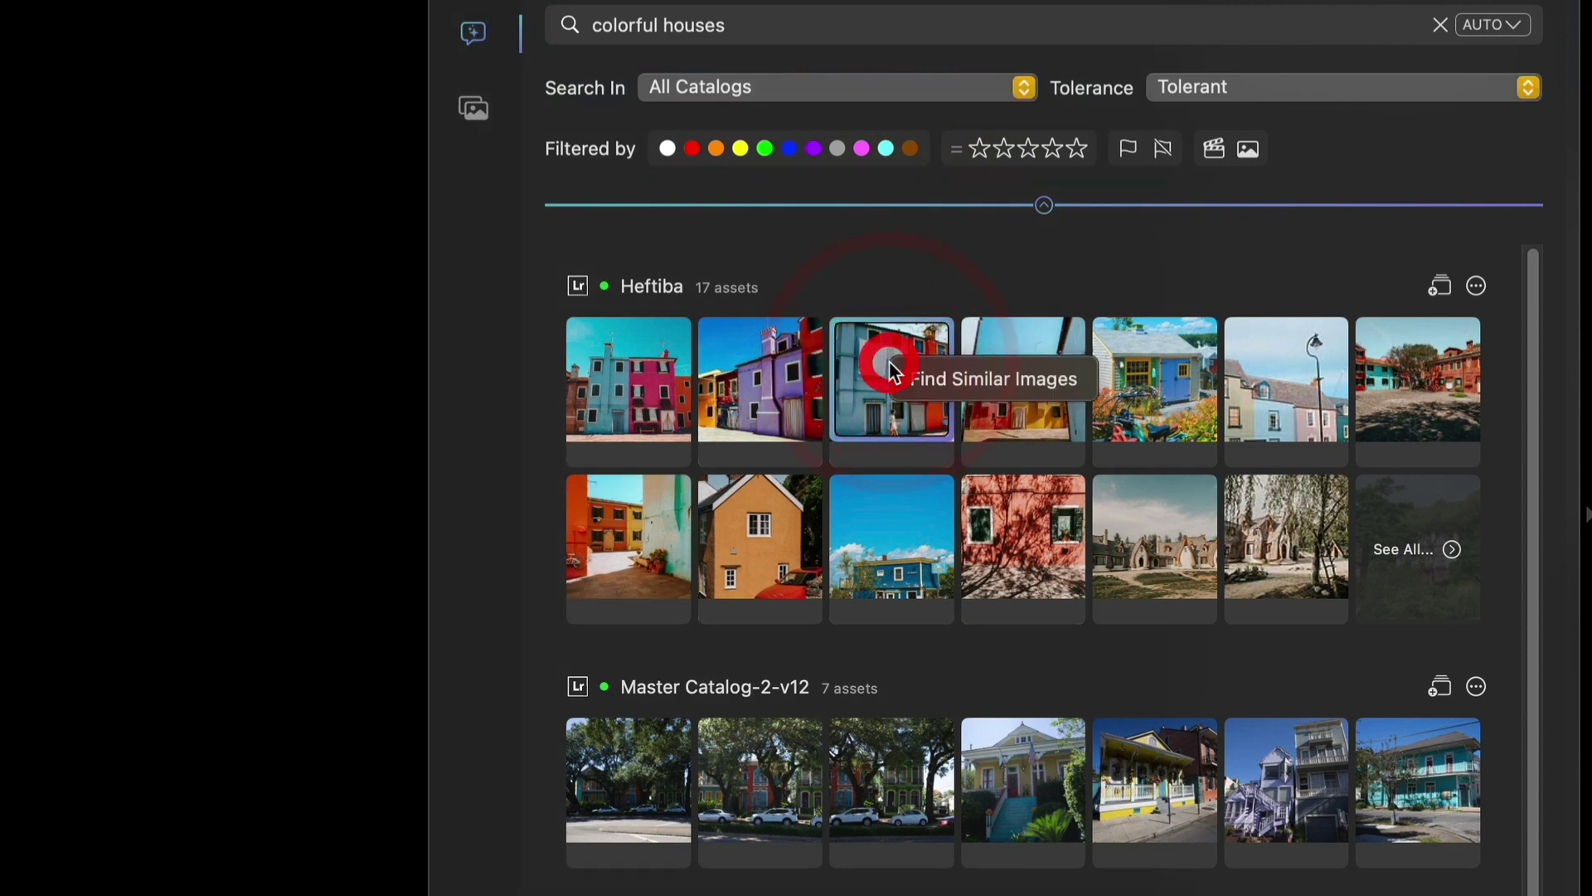
pyautogui.click(987, 371)
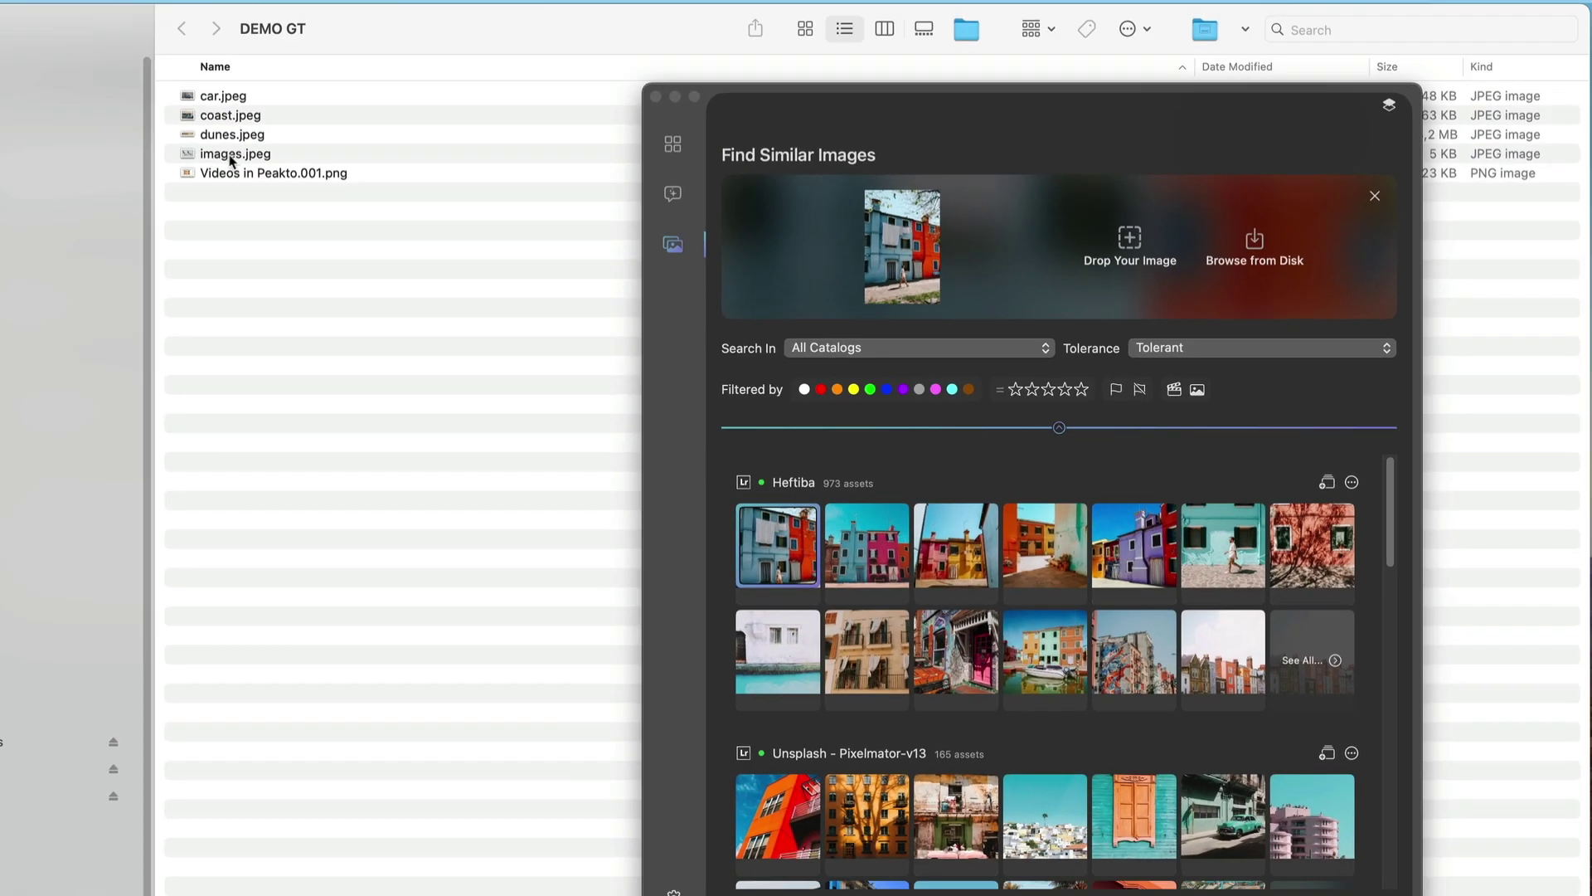
pyautogui.moveTo(231, 160); pyautogui.dragTo(947, 261)
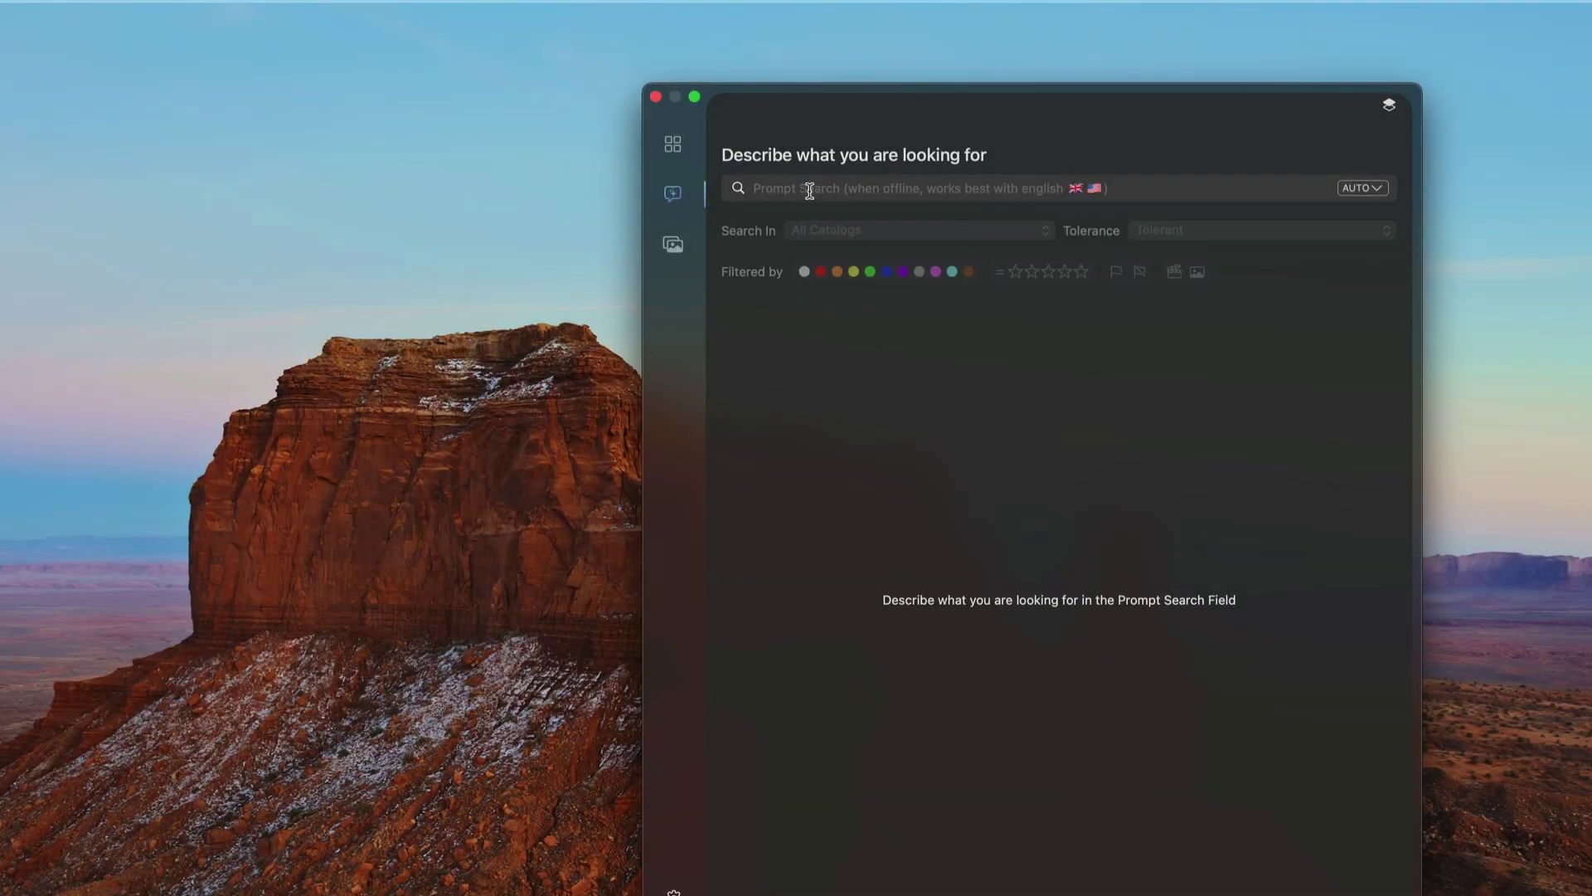
# - Search for 'boat', filter to video results only, and enlarge the thumbnails with Cmd+plus
pyautogui.click(792, 191)
pyautogui.write('boat')
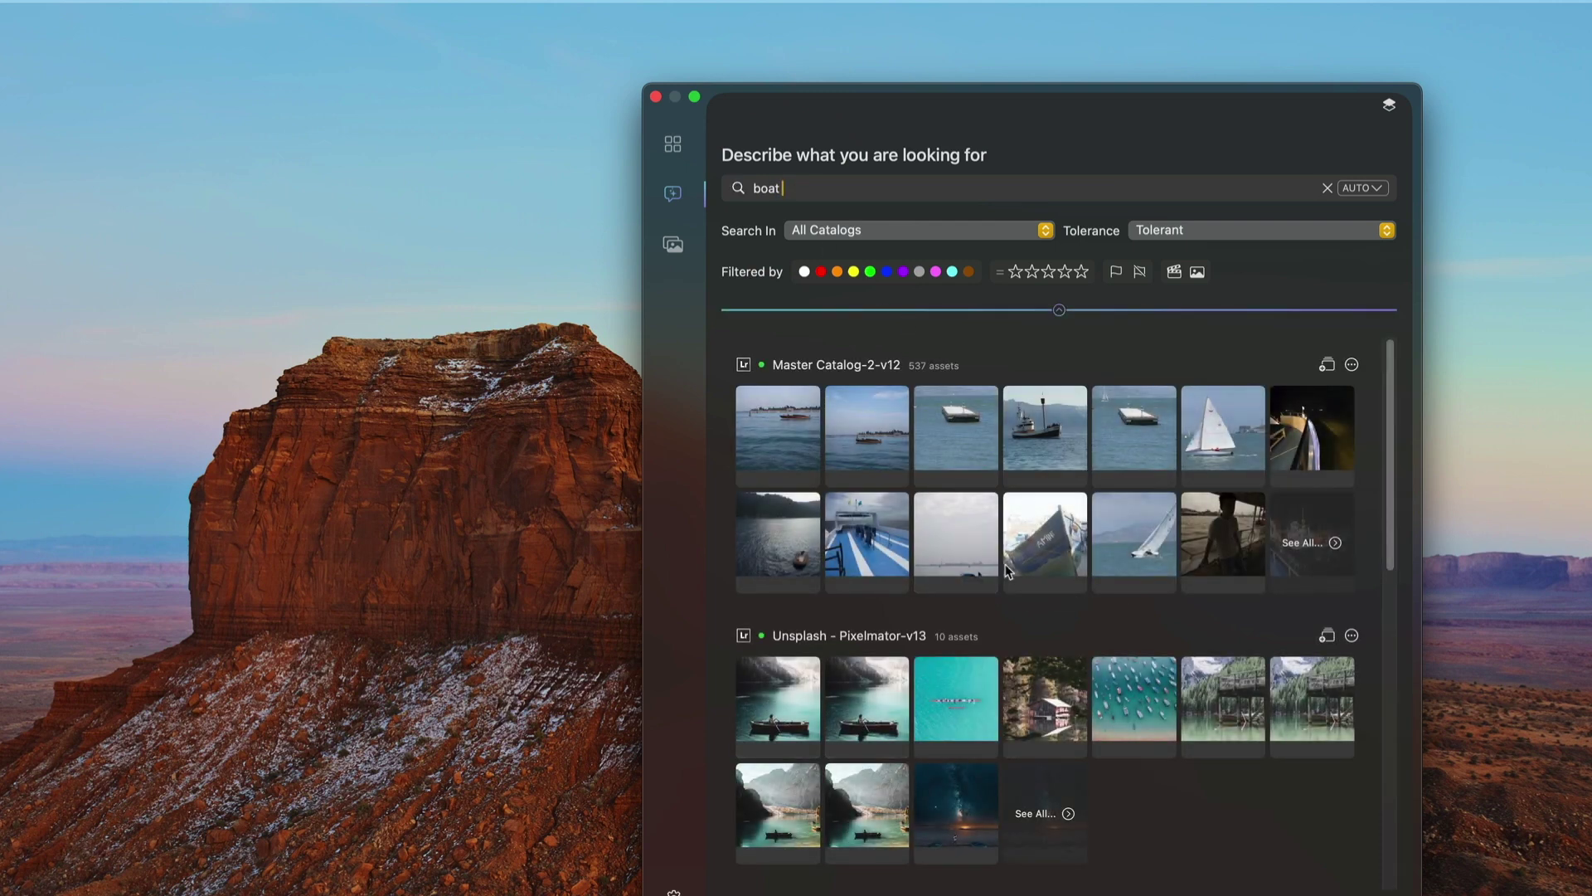
pyautogui.click(1174, 273)
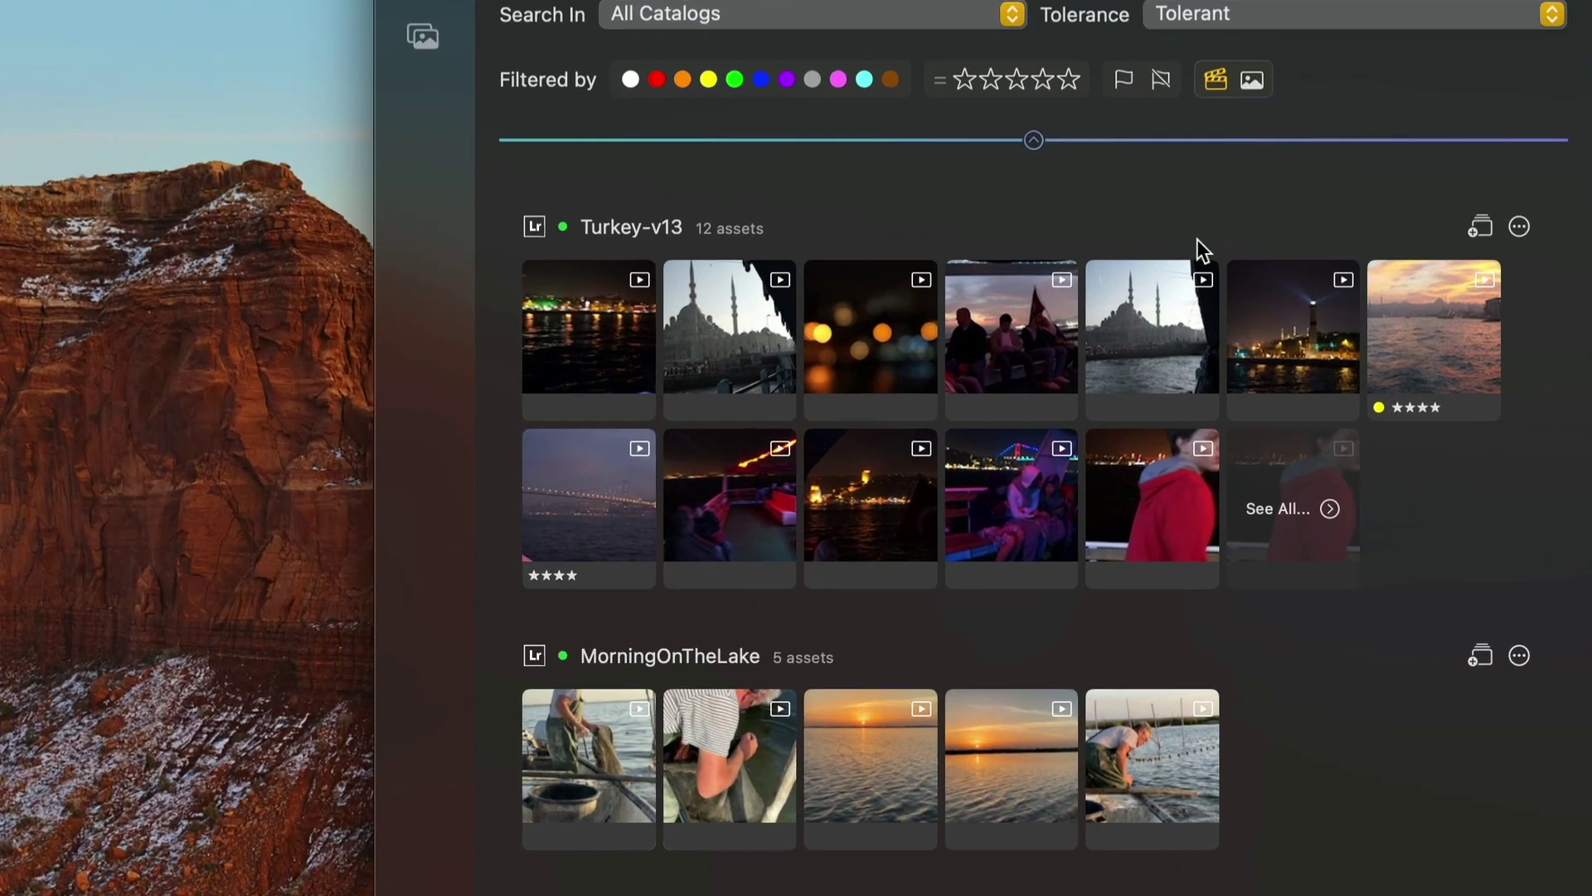
pyautogui.press('super+plus')
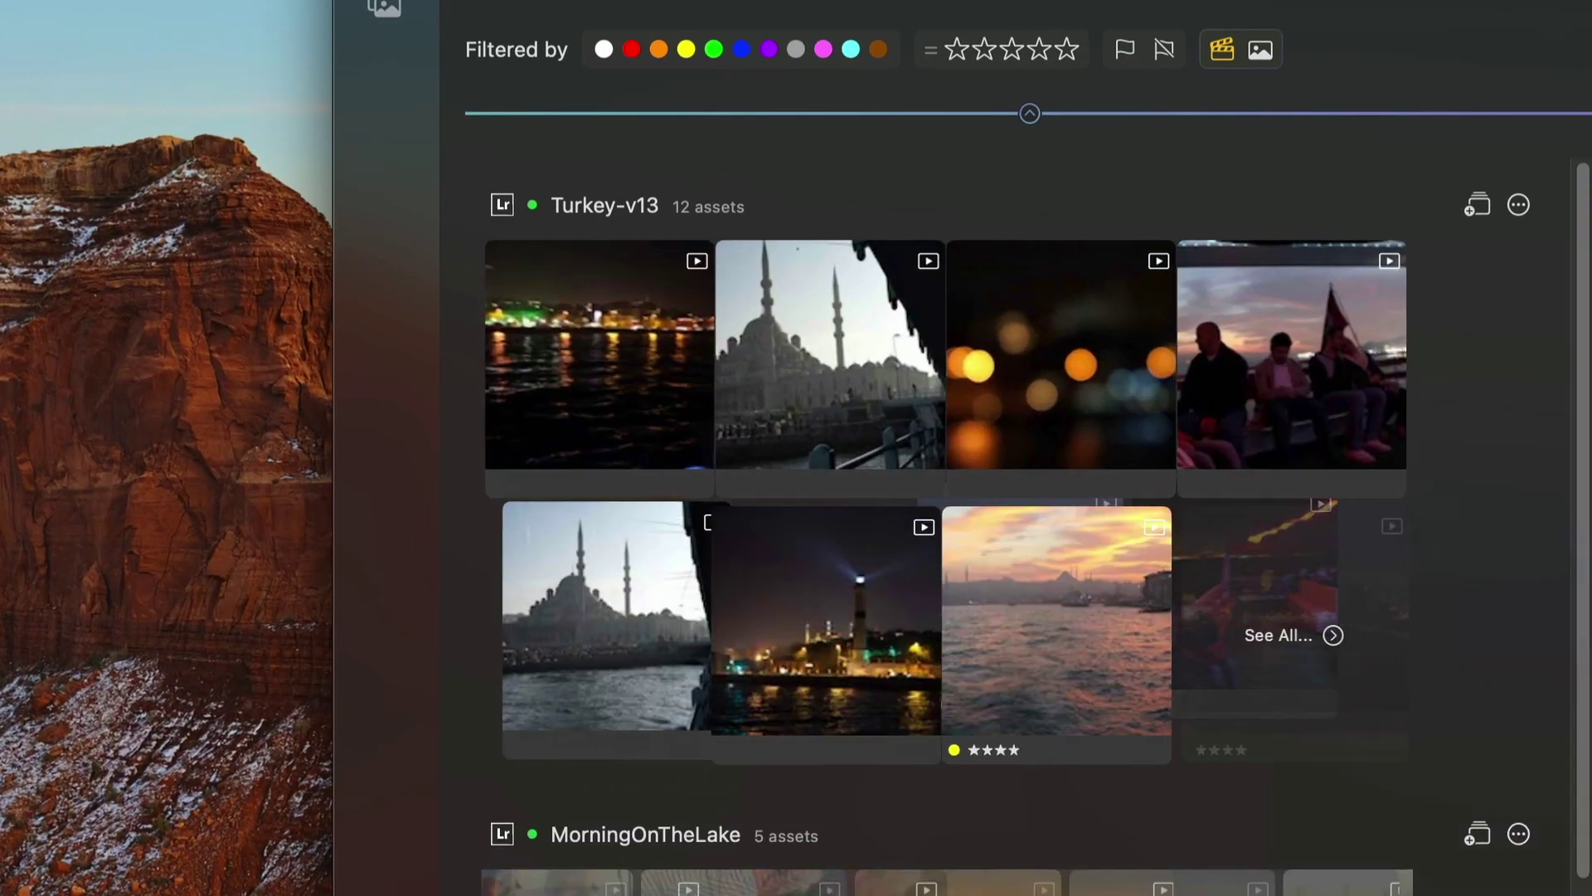
pyautogui.moveTo(868, 390)
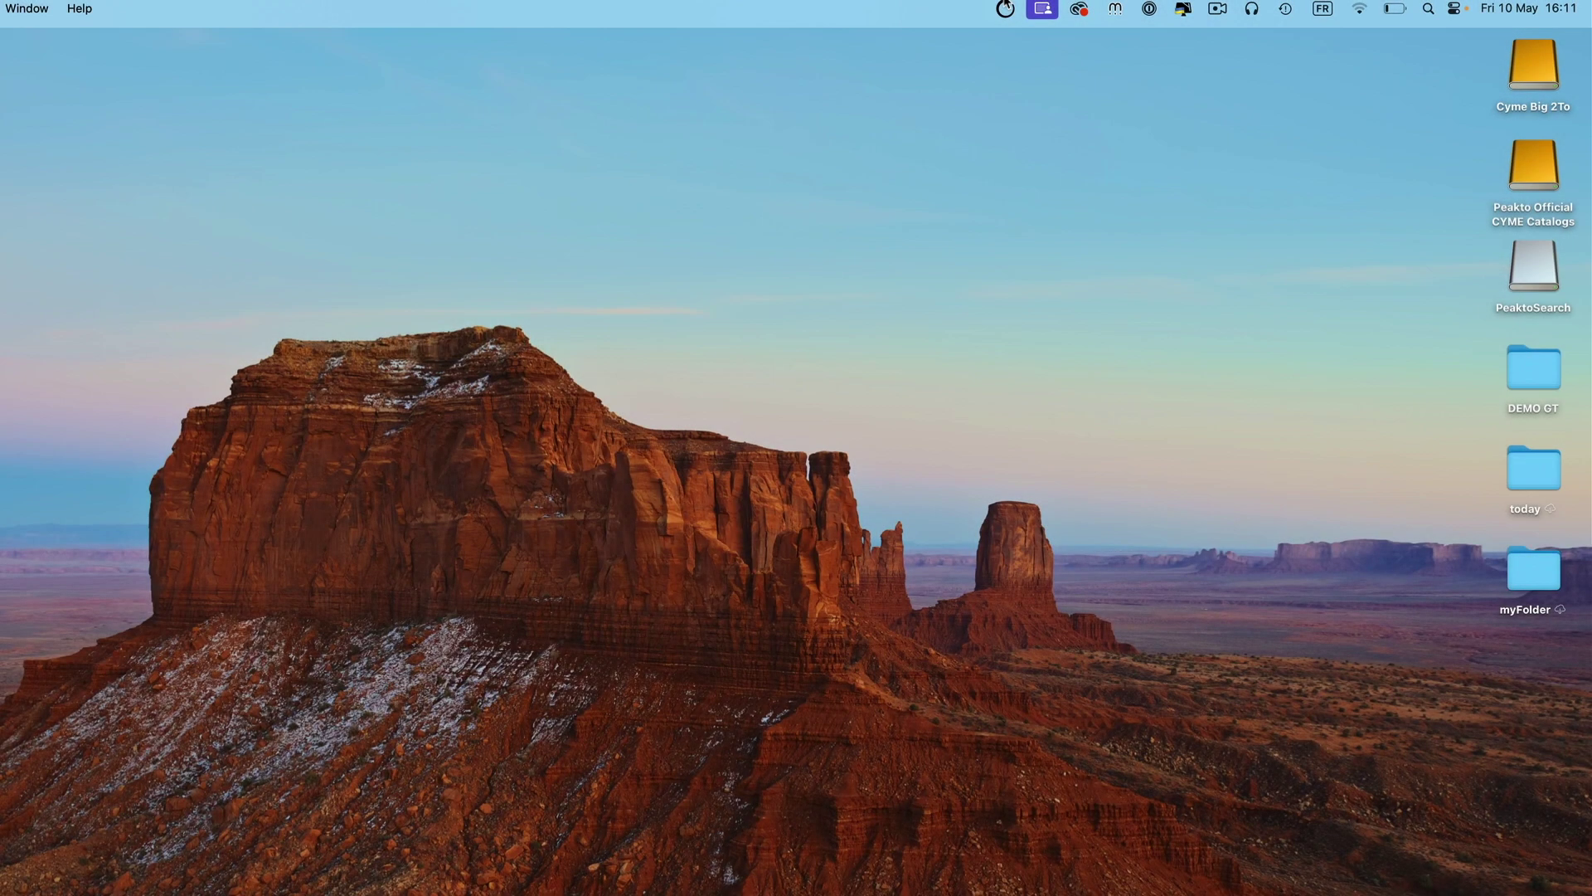
# - Center the window and run a prompt search for 'girl with hat'
pyautogui.click(1019, 131)
pyautogui.moveTo(1123, 42); pyautogui.dragTo(709, 277)
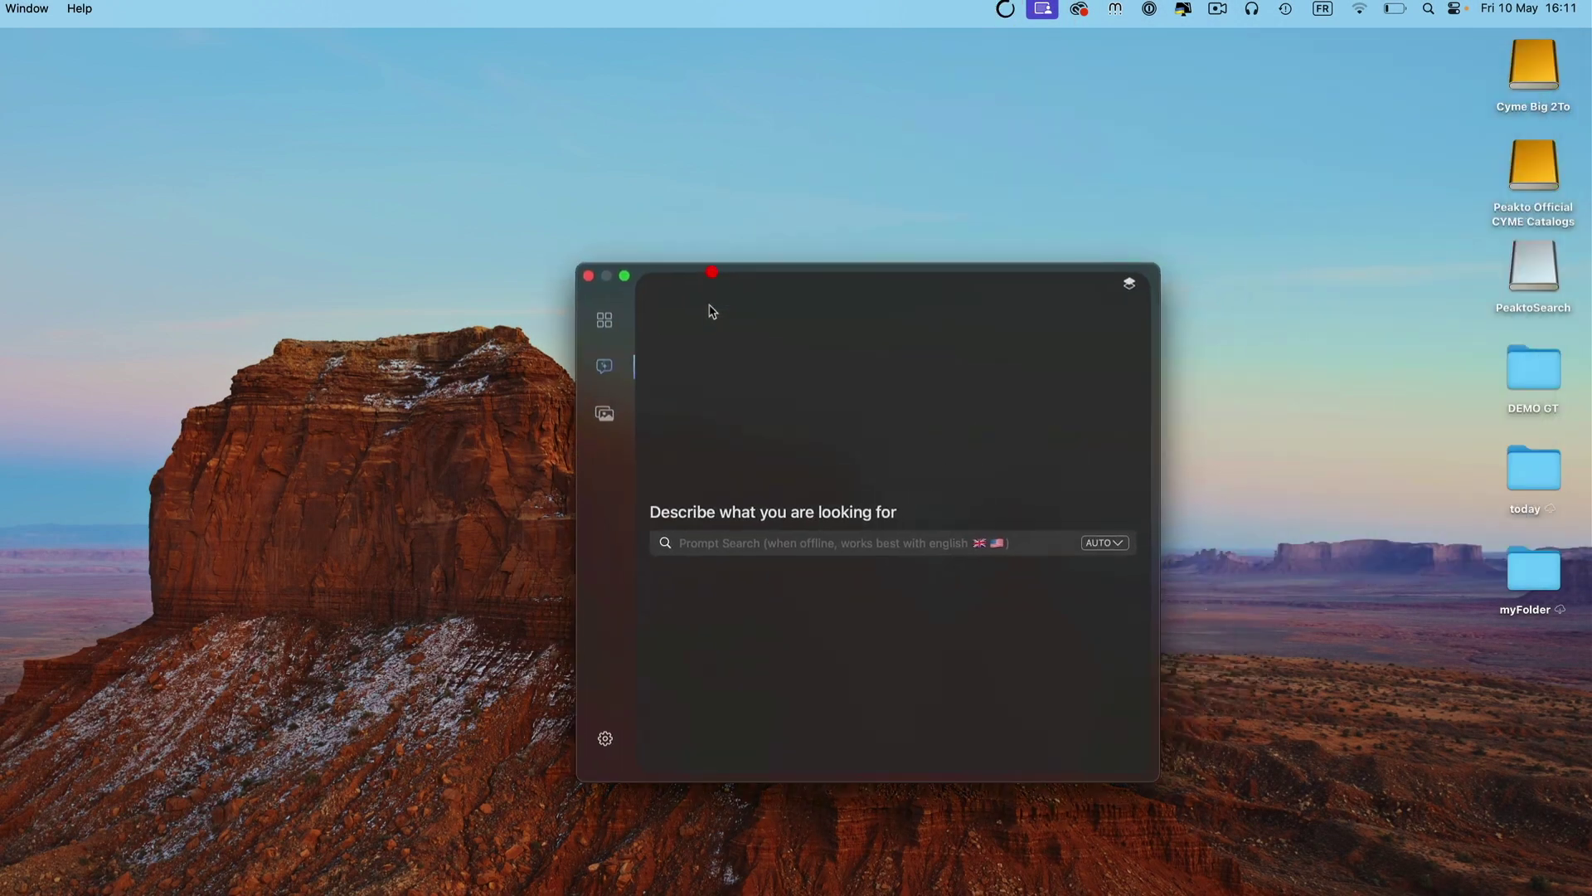
pyautogui.click(726, 547)
pyautogui.write('girl')
pyautogui.press('Return')
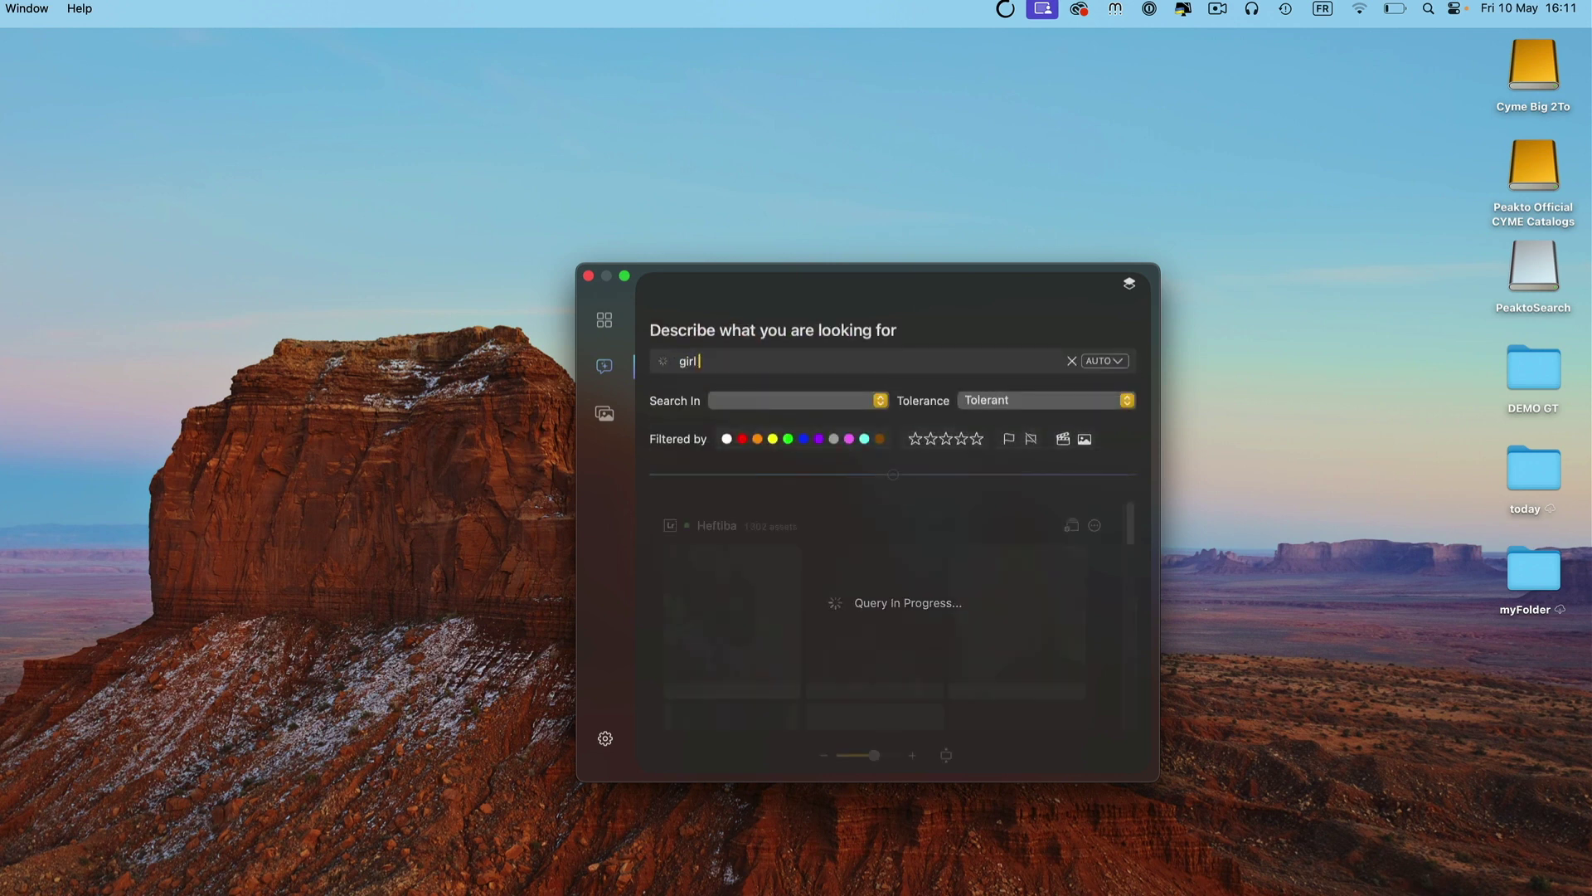
pyautogui.write('with hat')
pyautogui.press('Return')
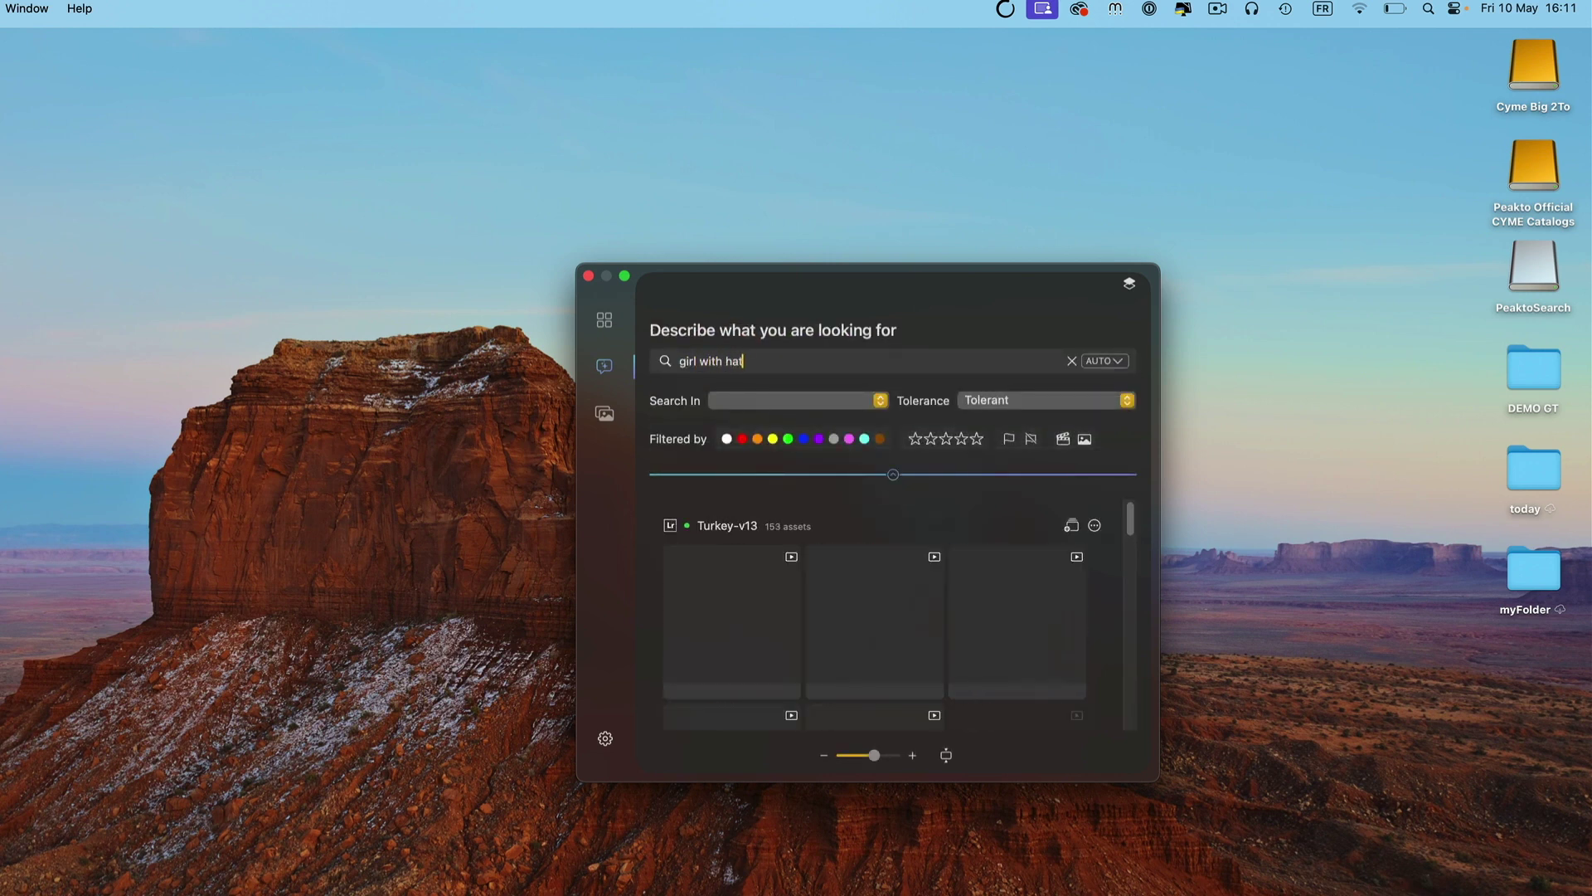
# - Resize the window, show all 22 Heftiba results, and open the white-hat girl photo in Lightroom
pyautogui.moveTo(1153, 777); pyautogui.dragTo(1360, 893)
pyautogui.scroll(-3, 984, 767)
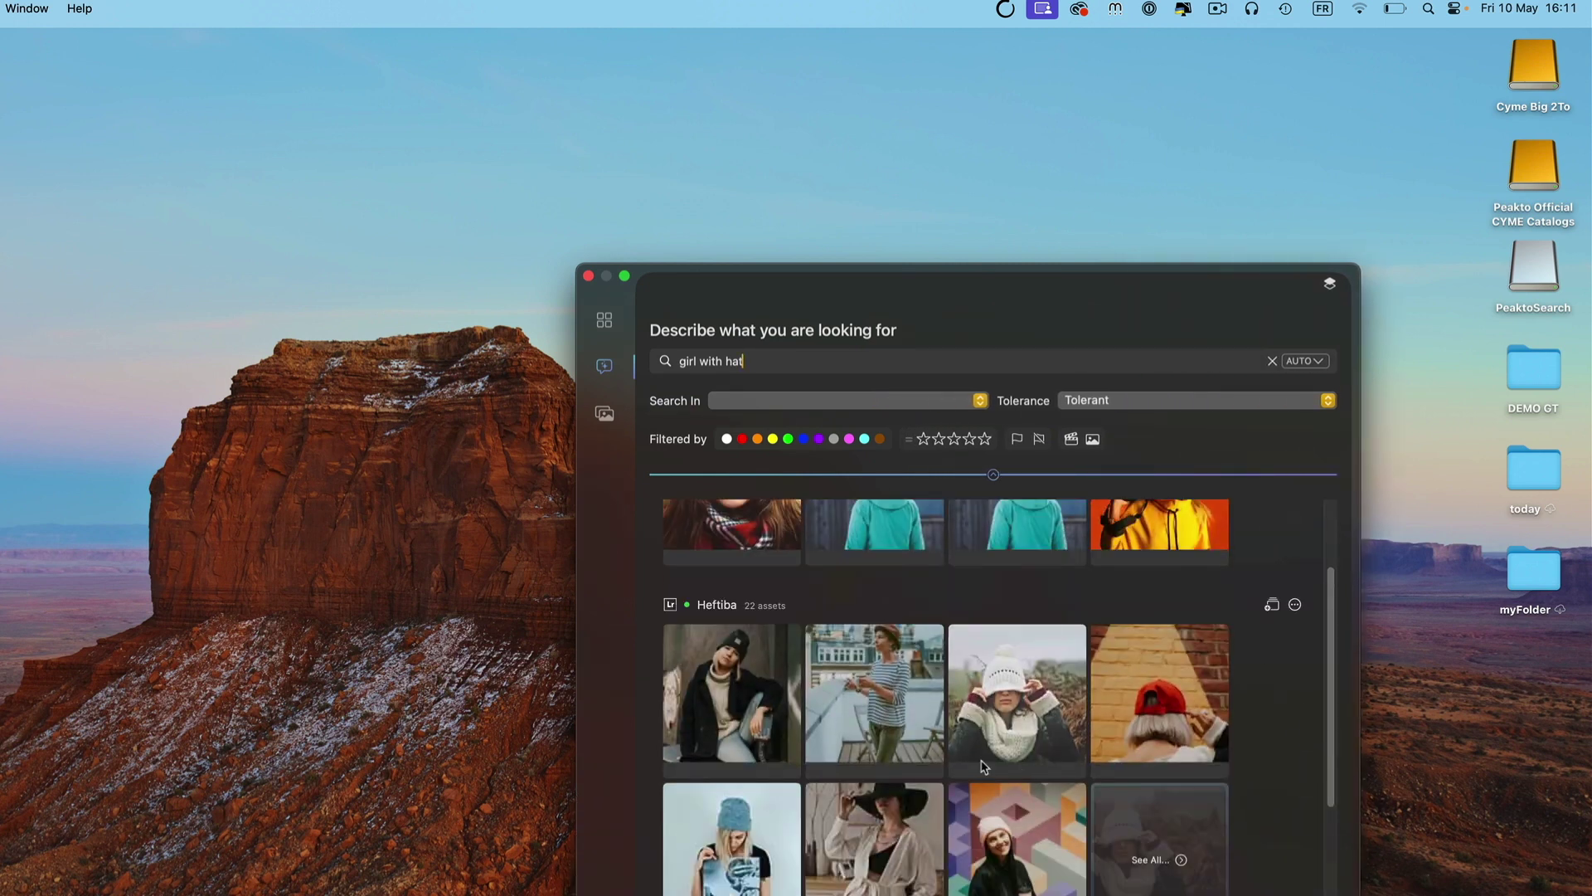
pyautogui.click(1159, 855)
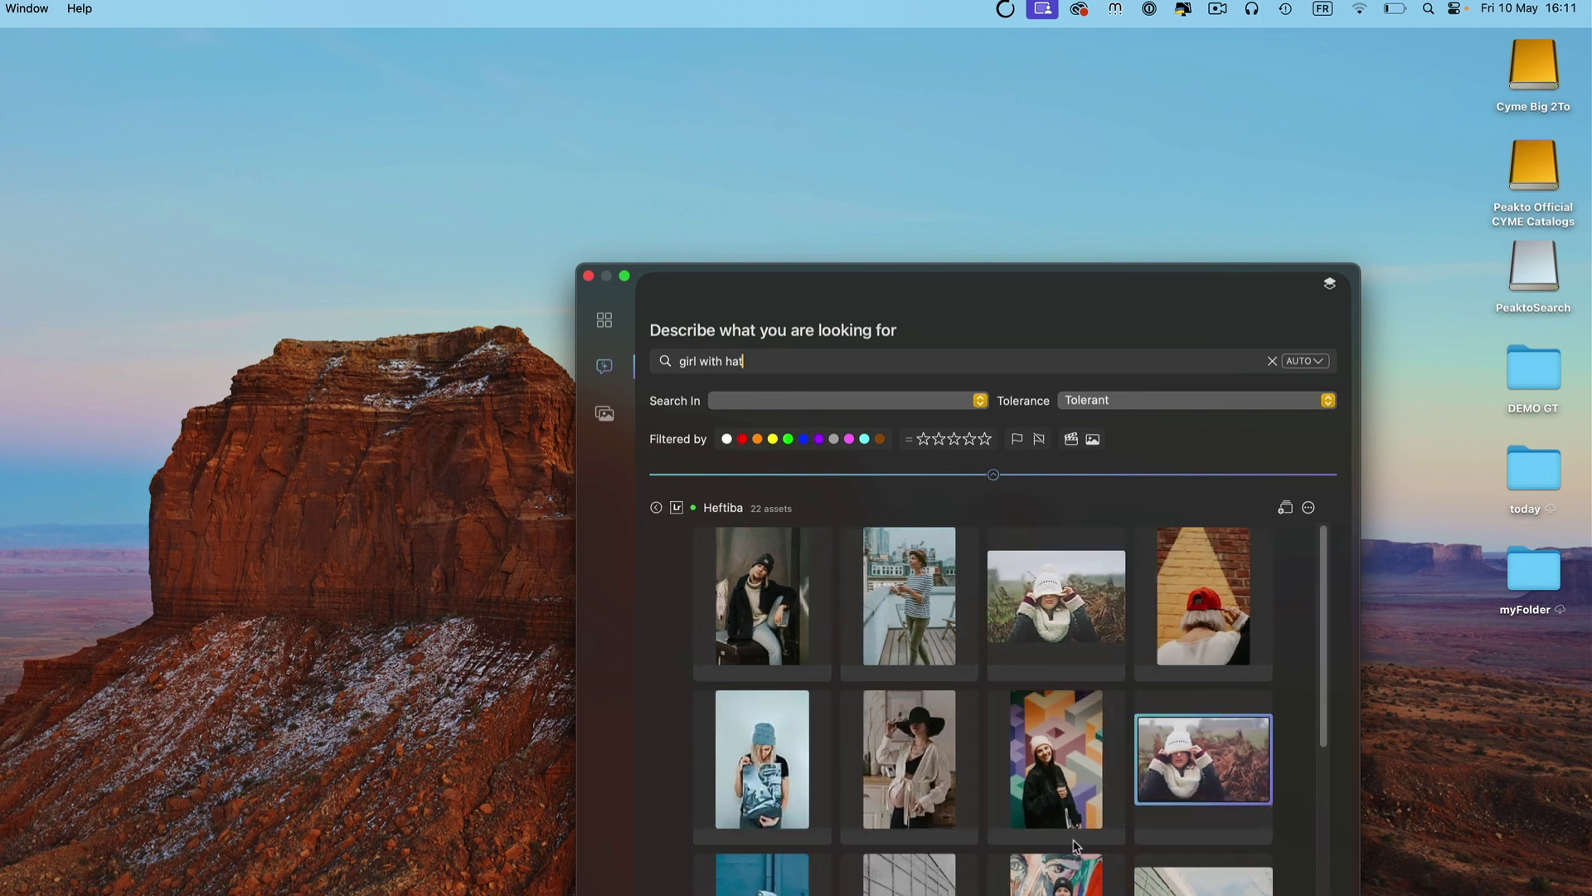
pyautogui.doubleClick(1184, 761)
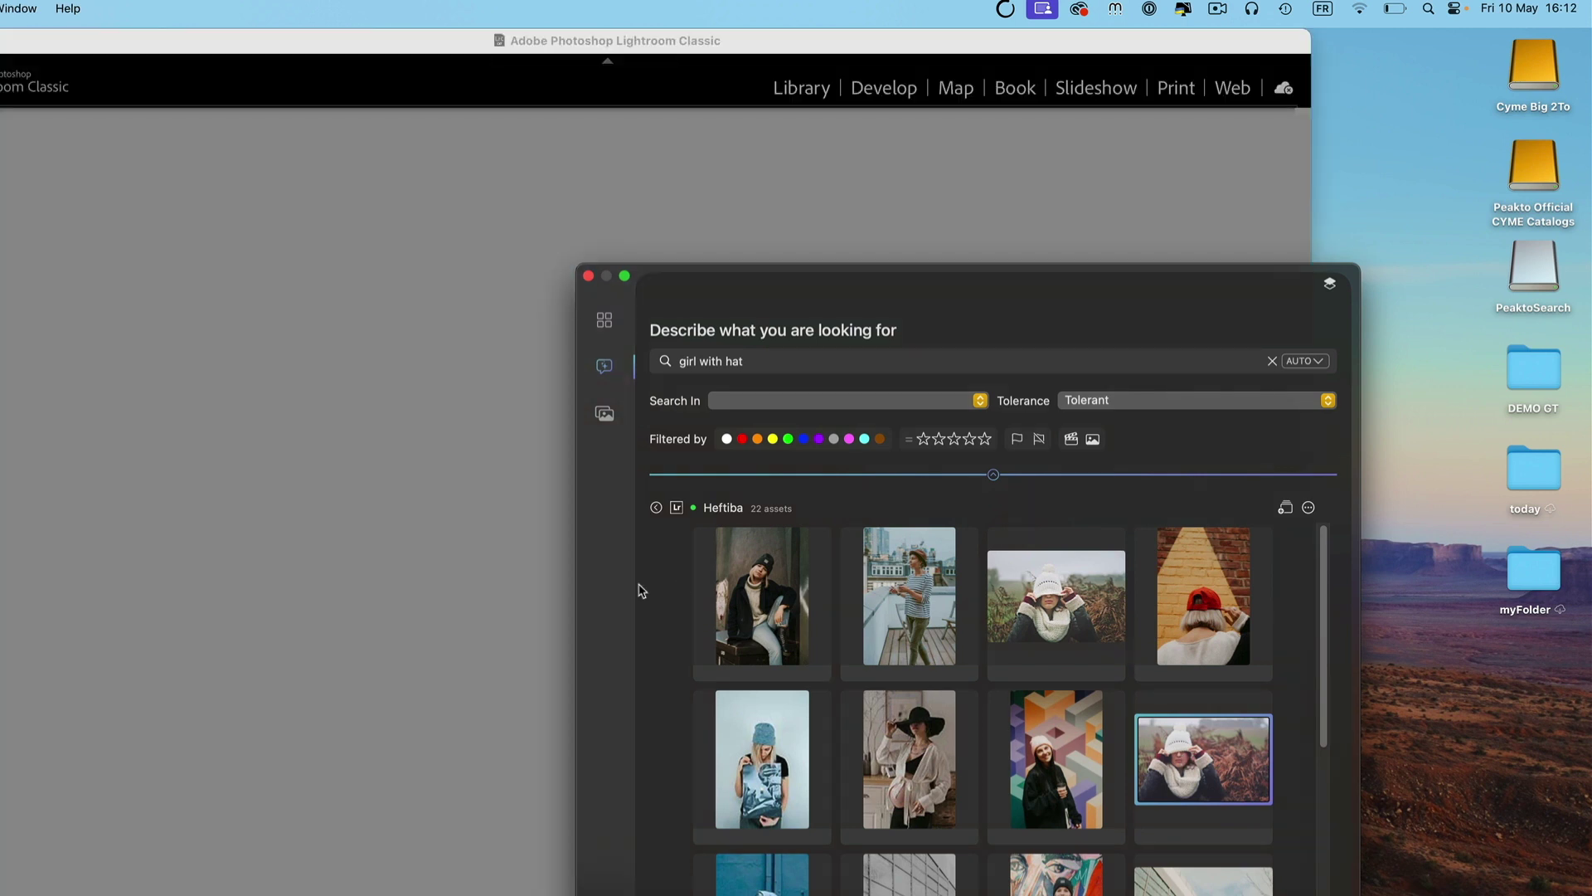